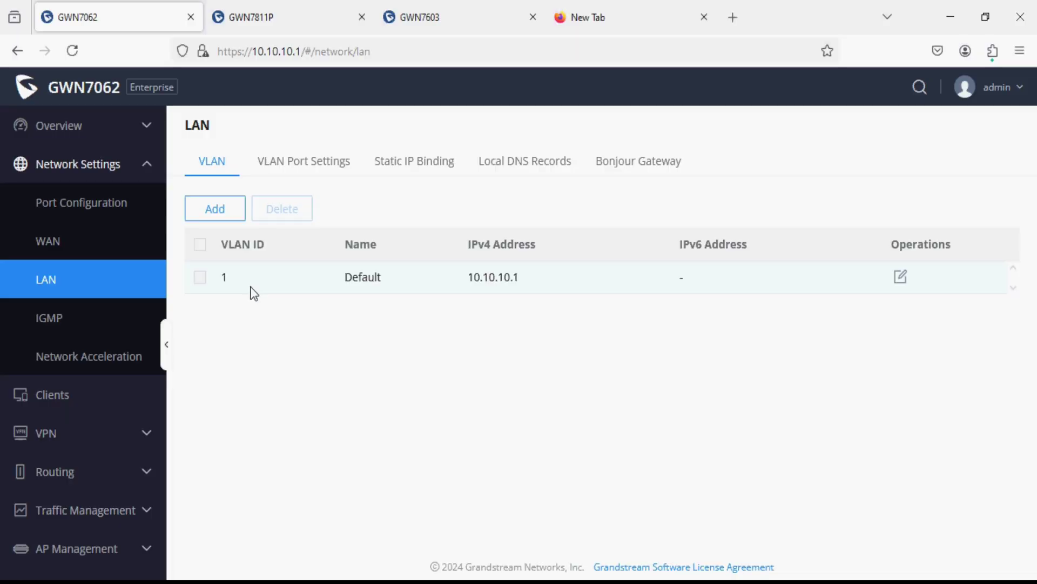
- Start a new entry from the LAN > VLAN tab's Add button
{"action": "left_click", "coordinate": [215, 209]}
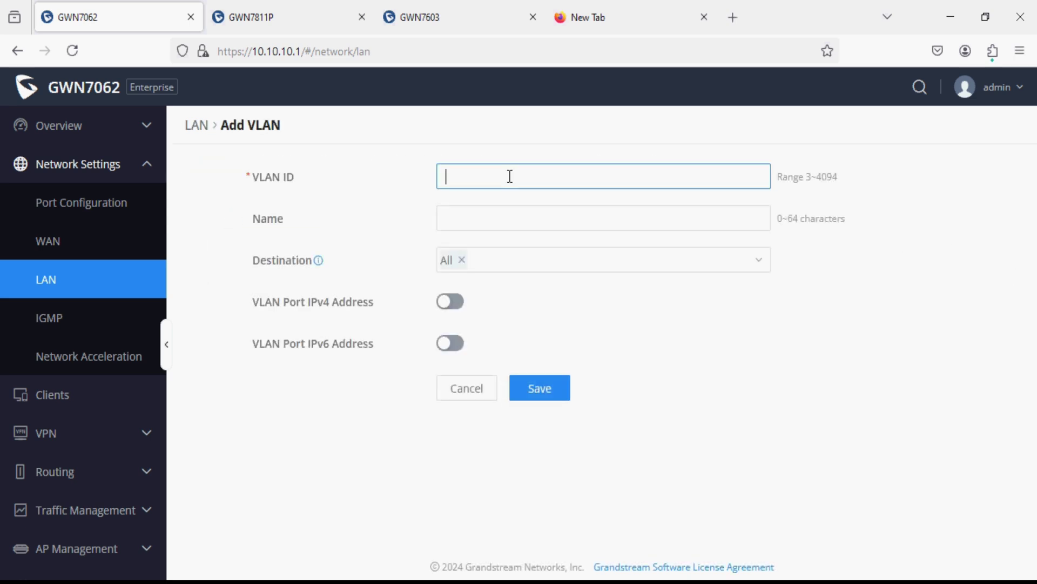
- Enter VLAN ID 10, name 'Management VLAN', IPv4 address 192.168.10.1 and mask 255.255.255.0
{"action": "type", "text": "10"}
{"action": "left_click", "coordinate": [514, 217]}
{"action": "type", "text": "Managemen"}
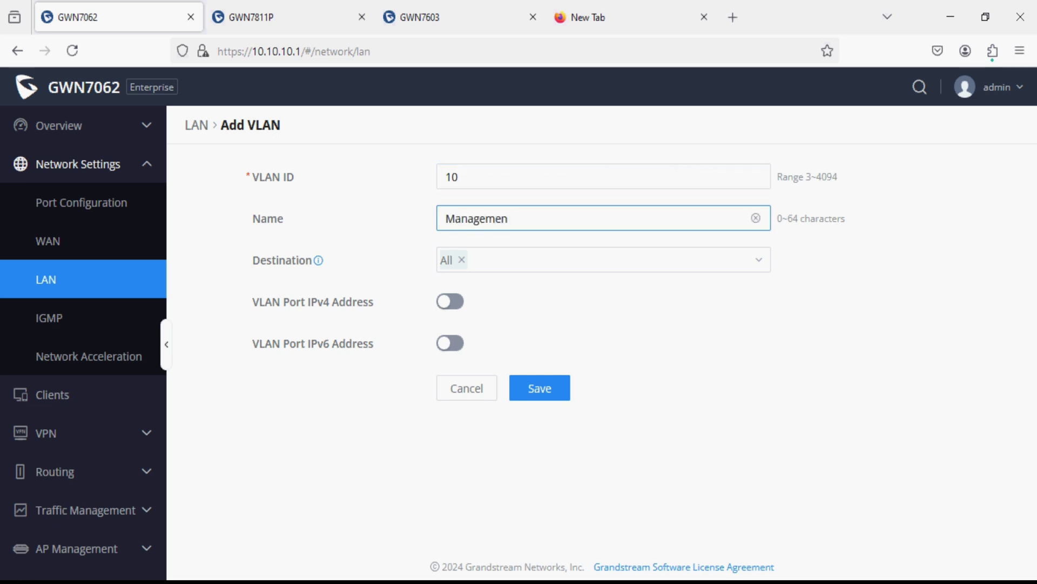
{"action": "type", "text": "t VLAN"}
{"action": "left_click", "coordinate": [449, 302]}
{"action": "left_click", "coordinate": [501, 338]}
{"action": "type", "text": "192.168.10"}
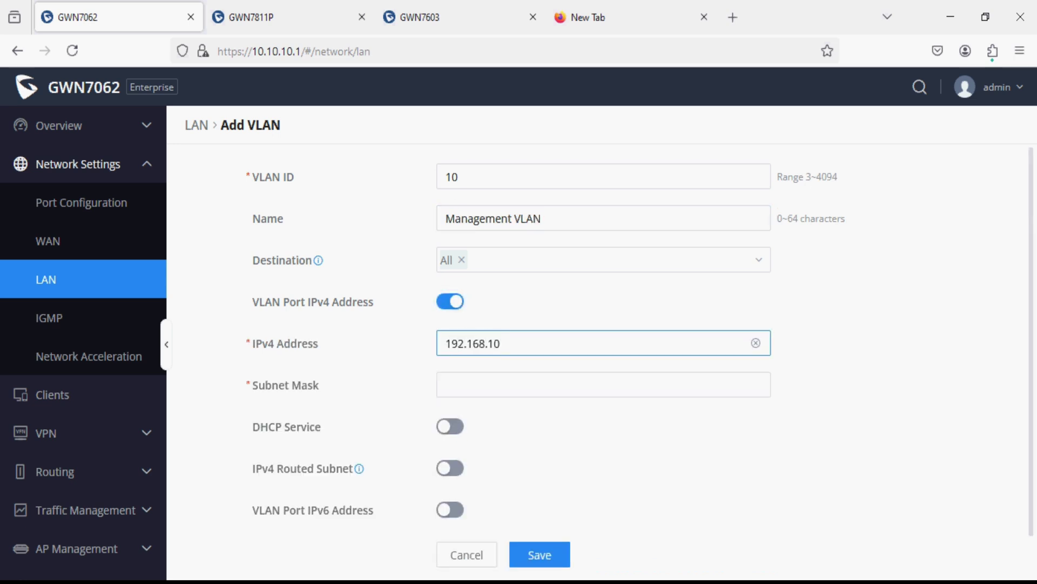
{"action": "type", "text": ".1"}
{"action": "left_click", "coordinate": [496, 378]}
{"action": "type", "text": "255.255.255.0"}
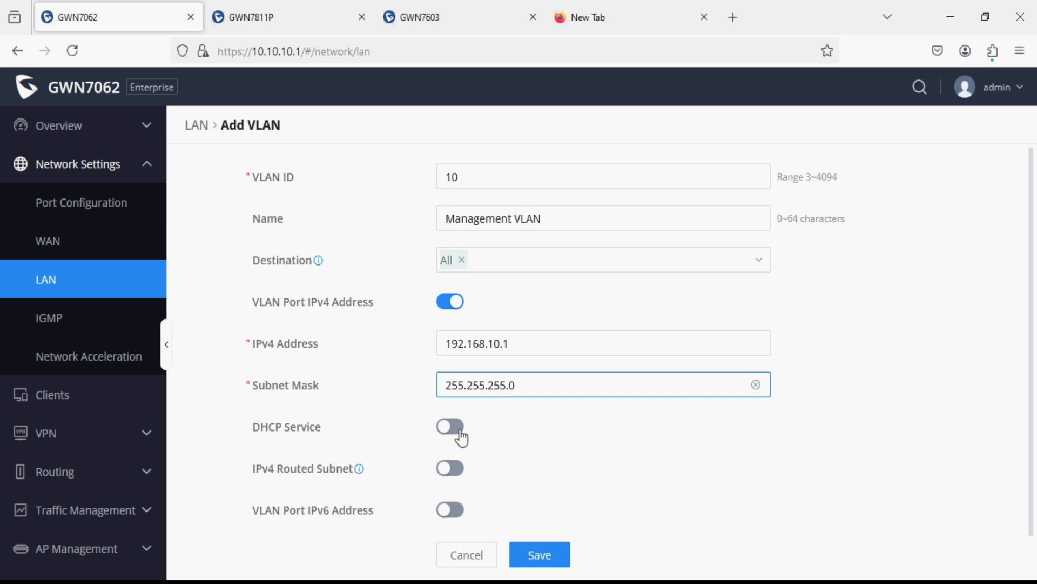
- Enable DHCP Service with allocation range 192.168.10.100 to 192.168.10.200
{"action": "left_click", "coordinate": [458, 431]}
{"action": "left_click", "coordinate": [482, 474]}
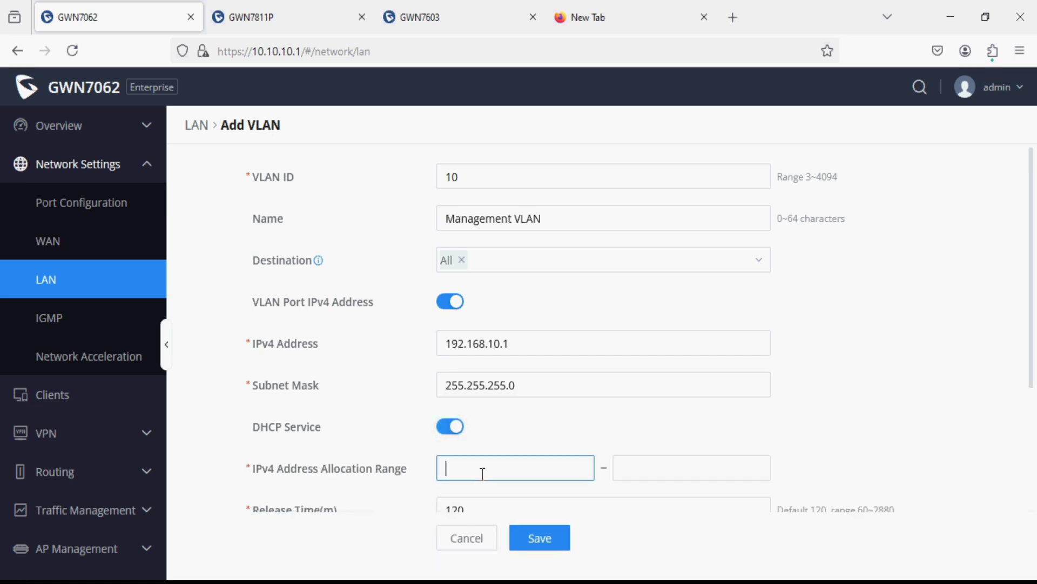
{"action": "left_click", "coordinate": [579, 335]}
{"action": "left_click_drag", "start_coordinate": [579, 336], "coordinate": [395, 343]}
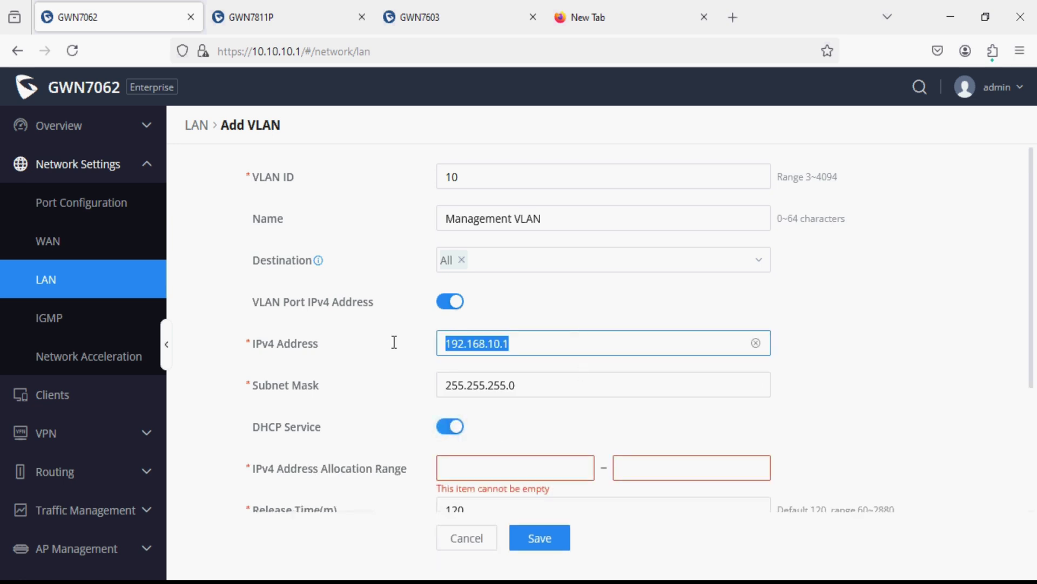
{"action": "key", "text": "ctrl+c"}
{"action": "left_click", "coordinate": [481, 467]}
{"action": "key", "text": "ctrl+v"}
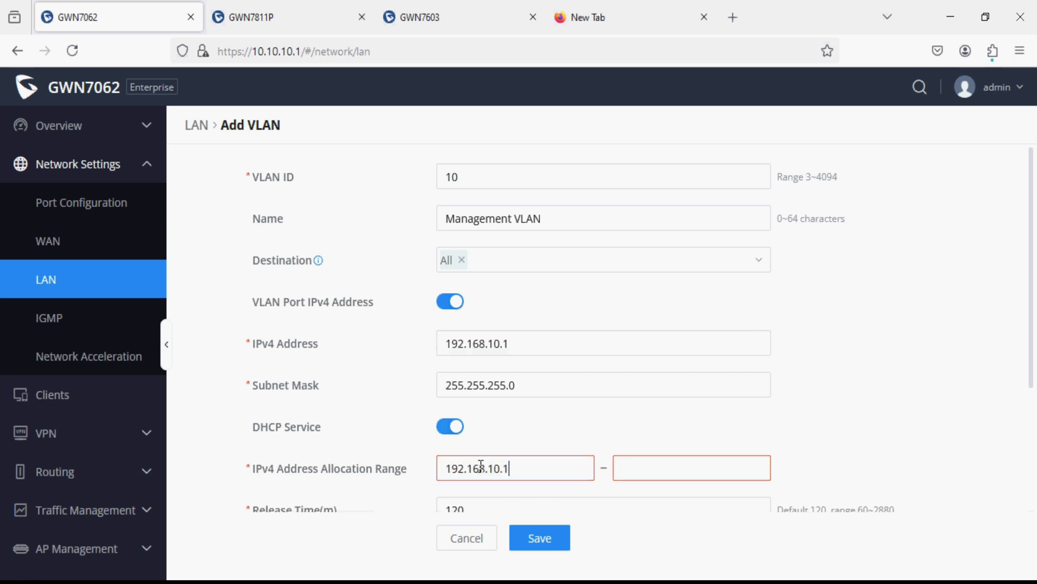
{"action": "type", "text": "00"}
{"action": "left_click", "coordinate": [636, 478]}
{"action": "key", "text": "ctrl+v"}
{"action": "key", "text": "BackSpace"}
{"action": "type", "text": "20"}
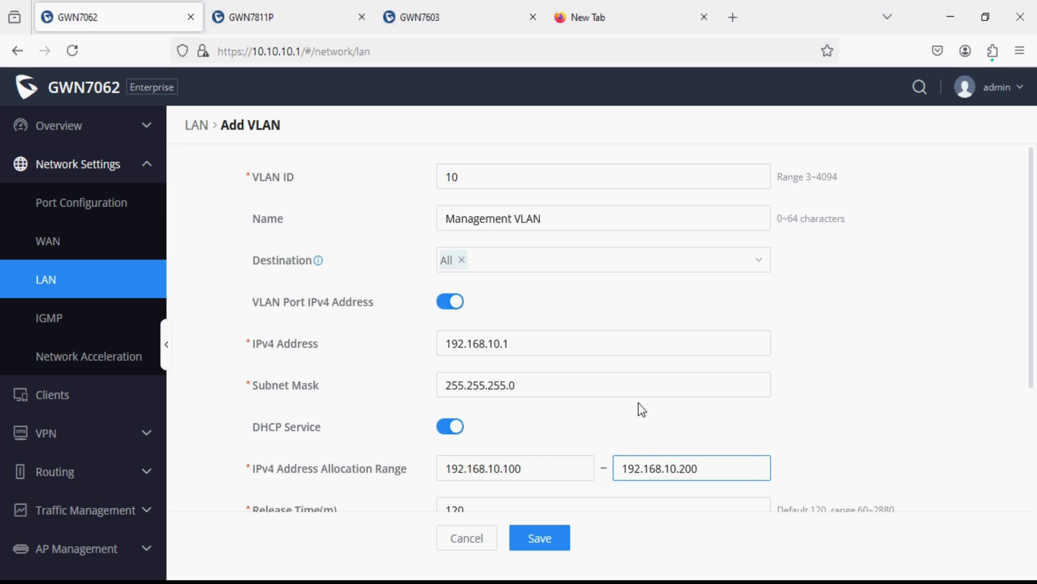
- Save the Management VLAN entry
{"action": "scroll", "coordinate": [639, 407], "scroll_direction": "down", "scroll_amount": 3}
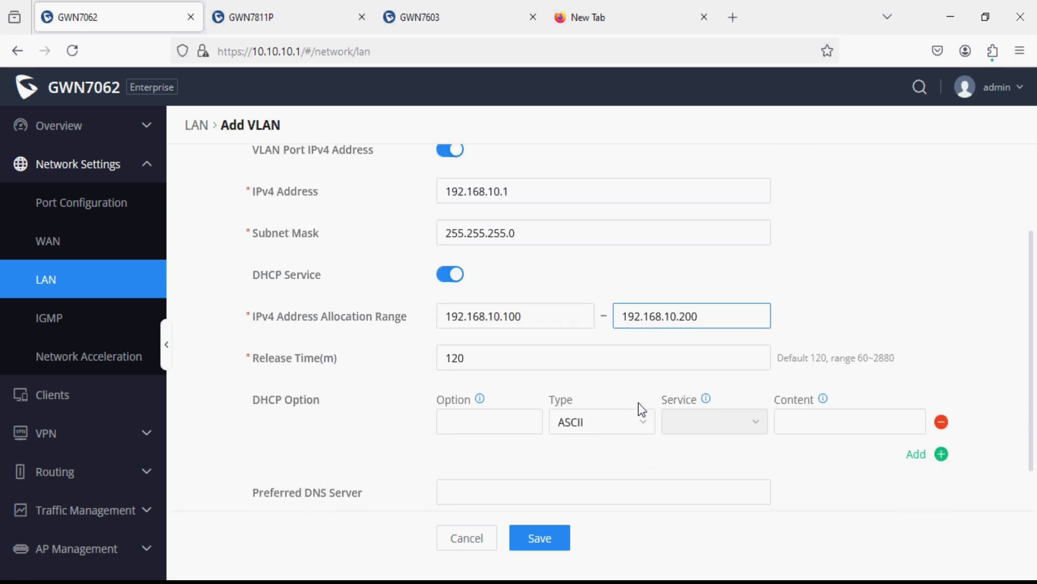
{"action": "left_click", "coordinate": [508, 350]}
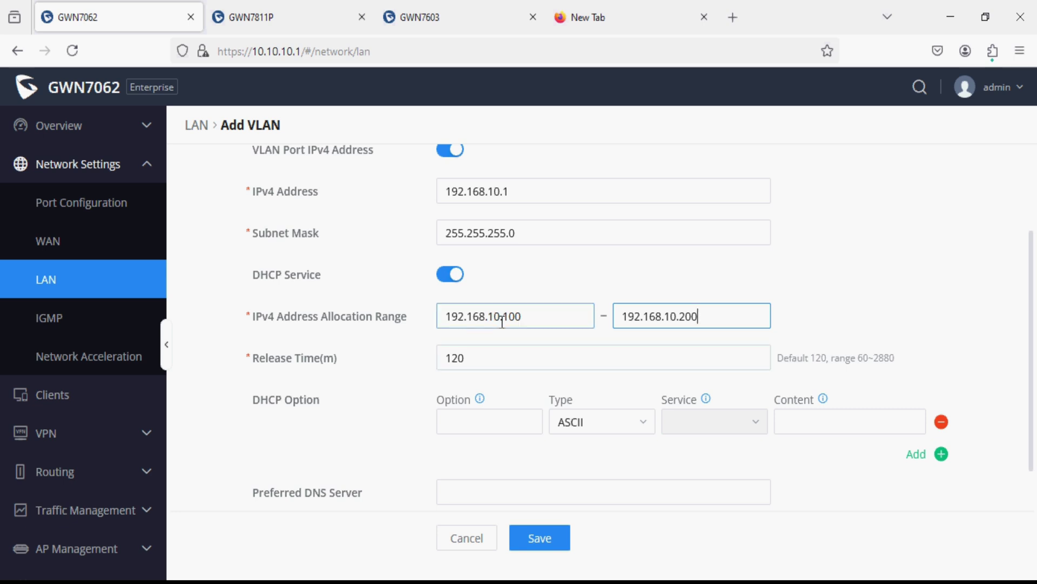
{"action": "scroll", "coordinate": [380, 478], "scroll_direction": "down", "scroll_amount": 1}
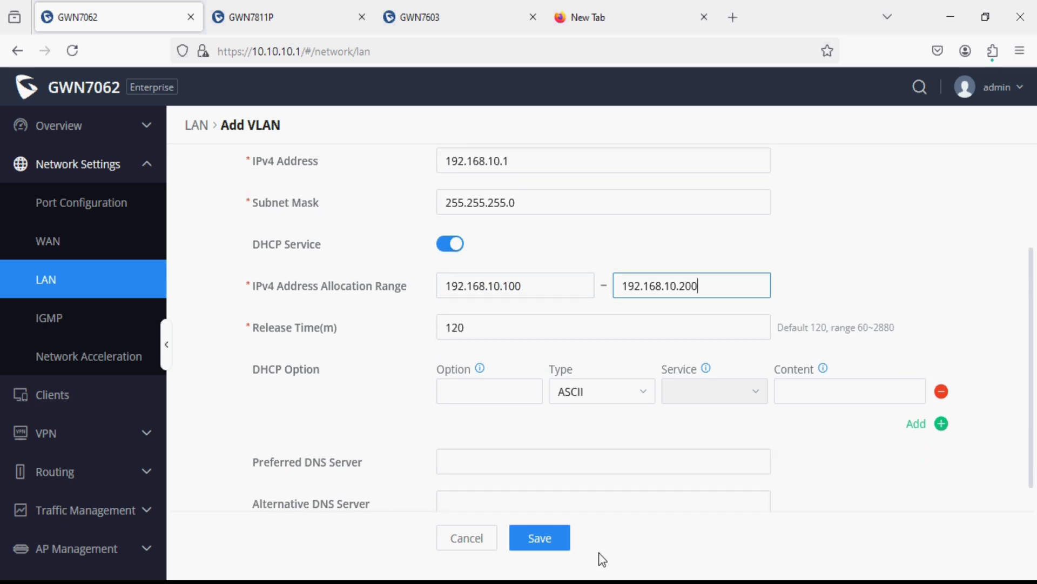
{"action": "left_click", "coordinate": [564, 538]}
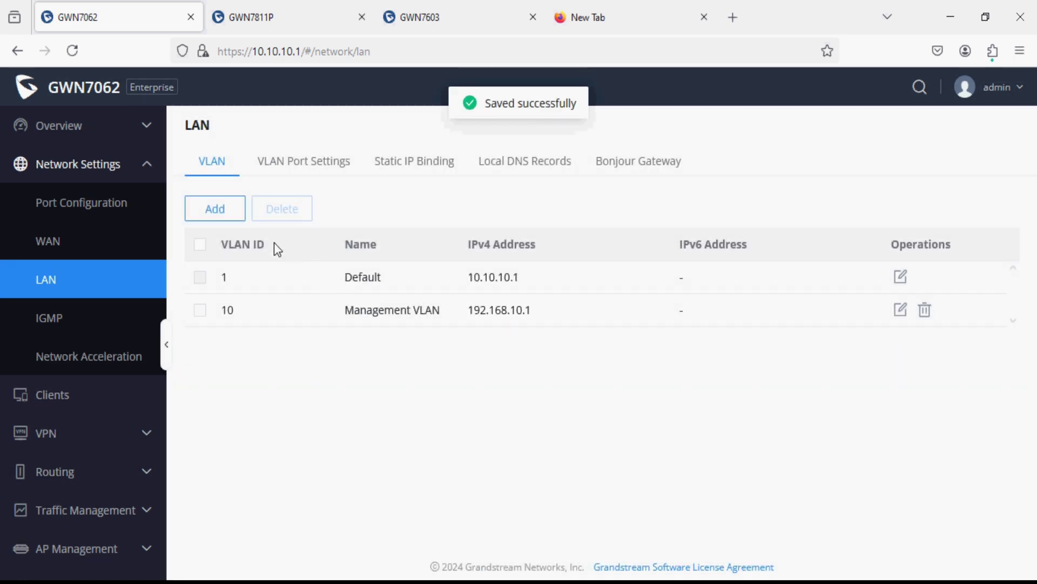
- Add a new VLAN with ID 20 named 'VLAN for Wifi Users'
{"action": "left_click", "coordinate": [219, 215]}
{"action": "left_click", "coordinate": [470, 172]}
{"action": "type", "text": "20"}
{"action": "key", "text": "Tab"}
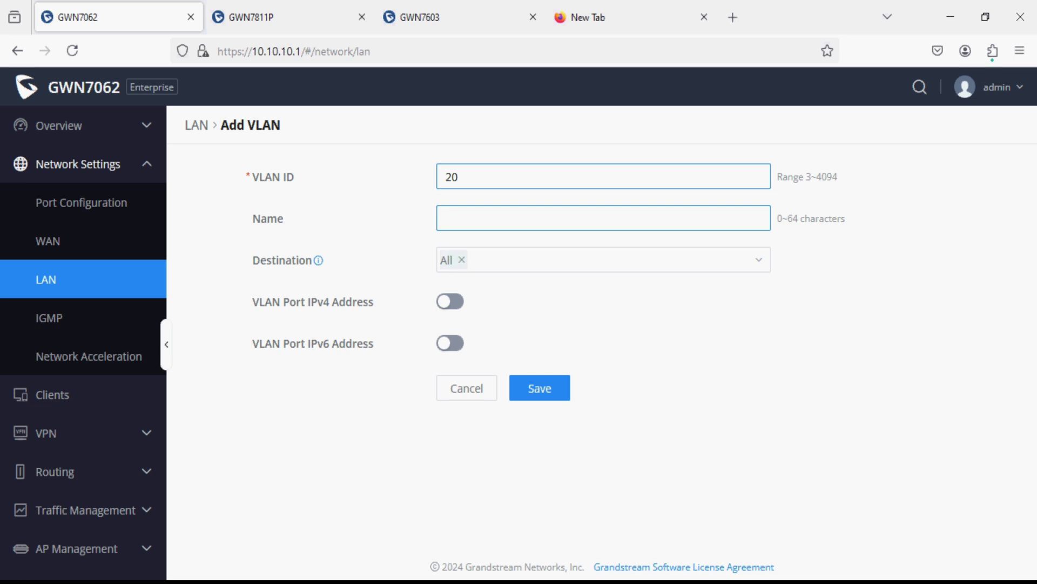
{"action": "type", "text": "VLAN for Wifi Users"}
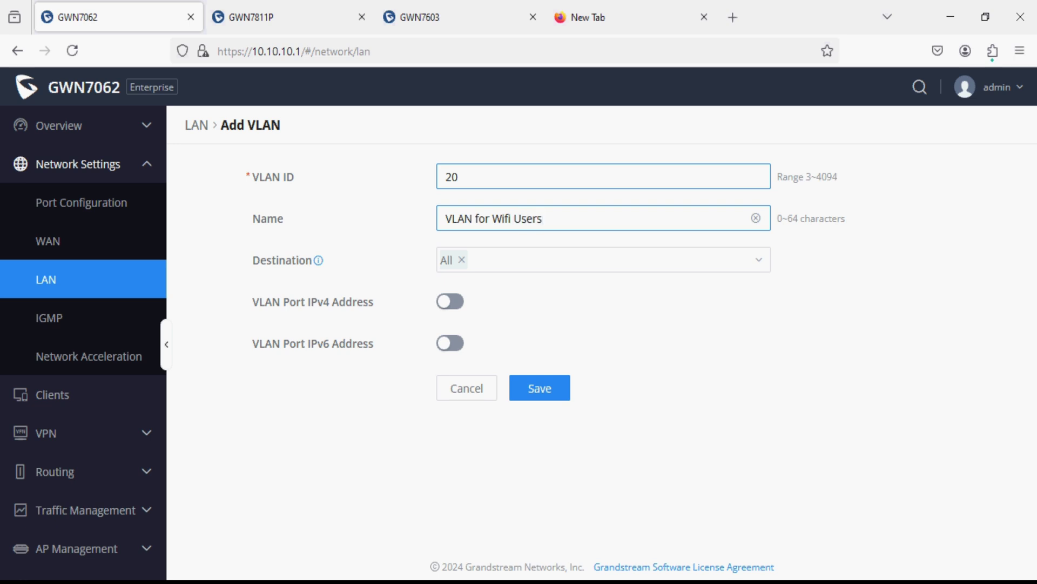
- Give VLAN 20 IPv4 address 192.168.20.1 with mask 255.255.255.0
{"action": "left_click", "coordinate": [448, 302]}
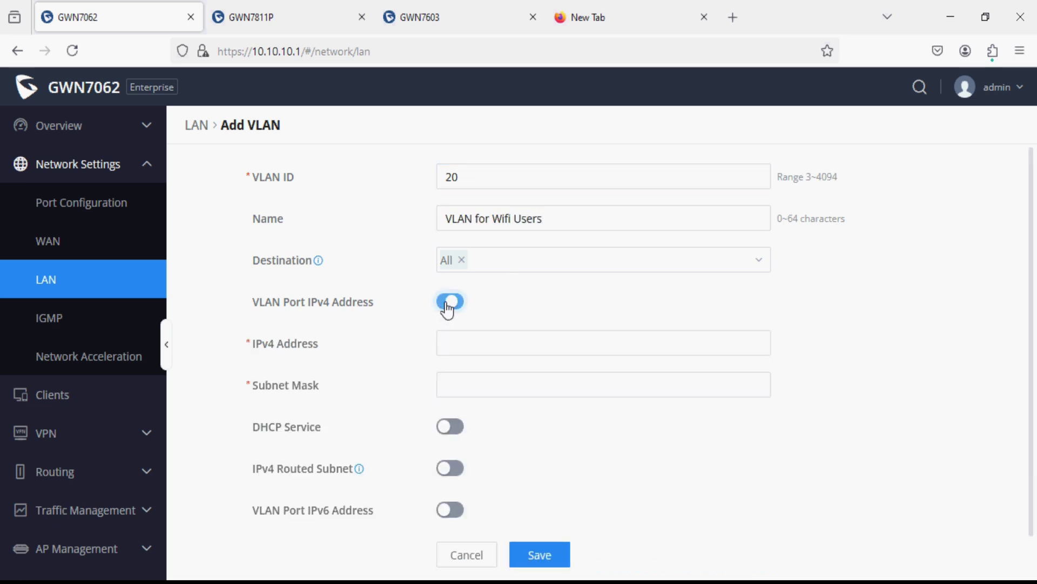
{"action": "left_click", "coordinate": [481, 340]}
{"action": "type", "text": "192.168.20.1"}
{"action": "key", "text": "ctrl+a"}
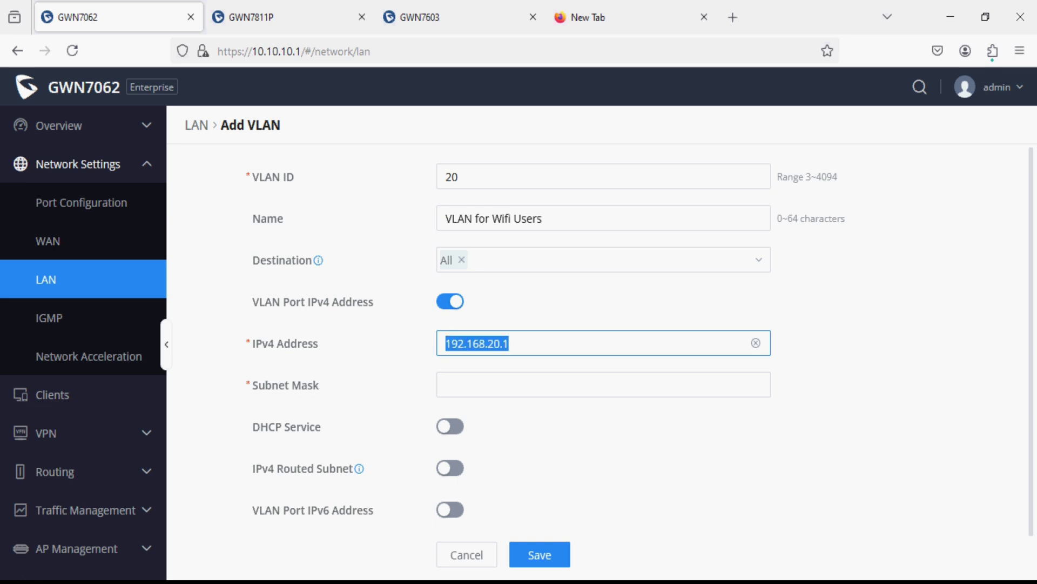
{"action": "left_click", "coordinate": [540, 385]}
{"action": "type", "text": "255"}
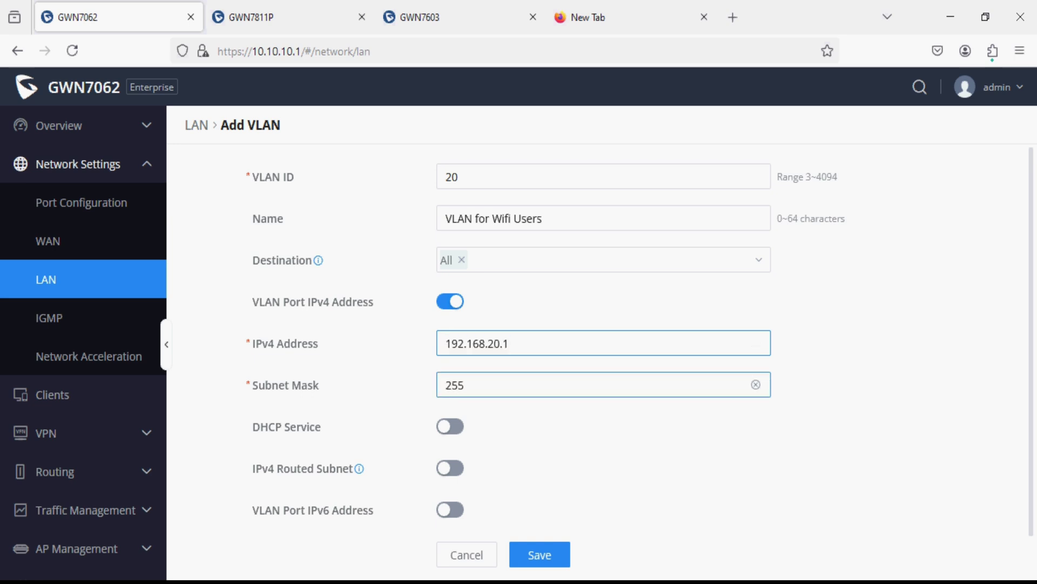
{"action": "type", "text": ".255.255.0"}
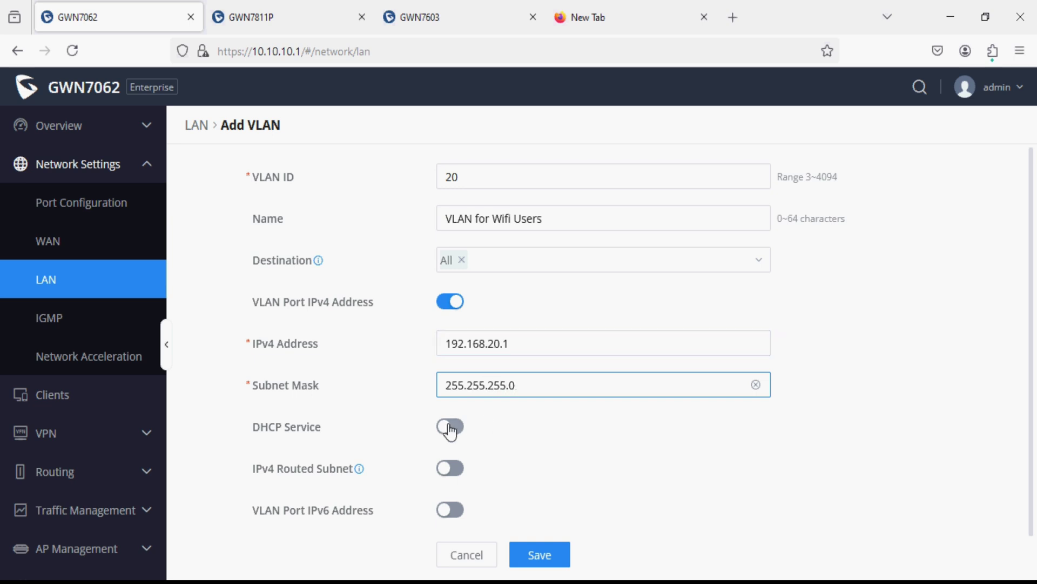
- Enable DHCP with range 192.168.20.100–192.168.20.200 and save VLAN 20
{"action": "left_click", "coordinate": [450, 426]}
{"action": "left_click", "coordinate": [503, 471]}
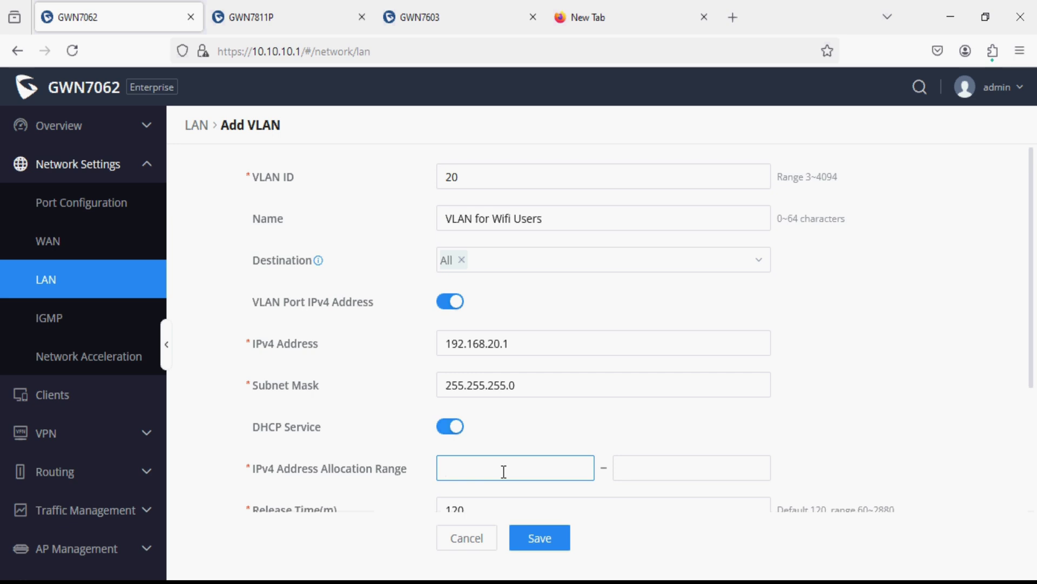
{"action": "type", "text": "192.168.20.100192.168.20.1"}
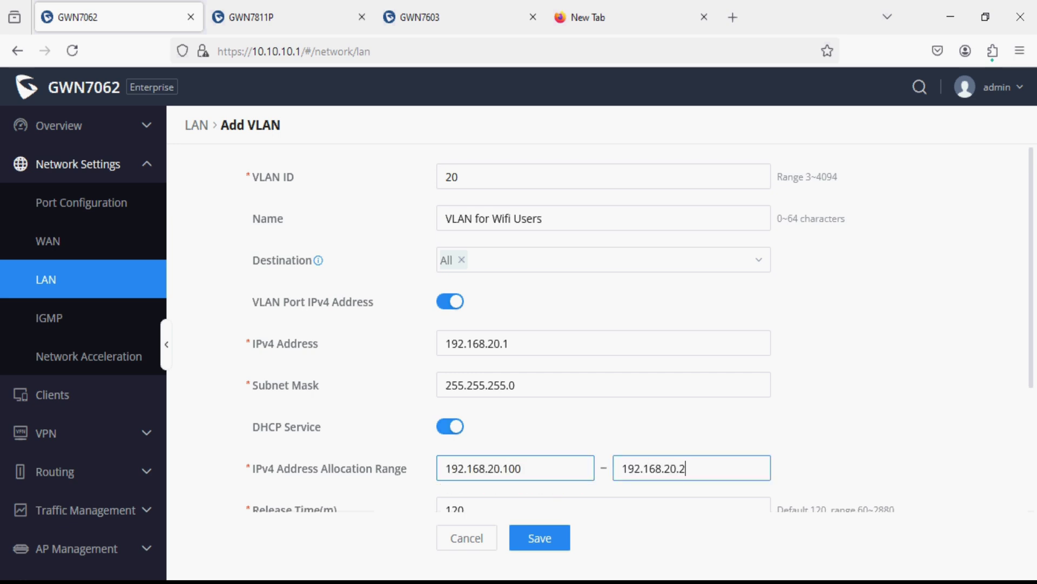
{"action": "type", "text": "00"}
{"action": "scroll", "coordinate": [535, 458], "scroll_direction": "down", "scroll_amount": 3}
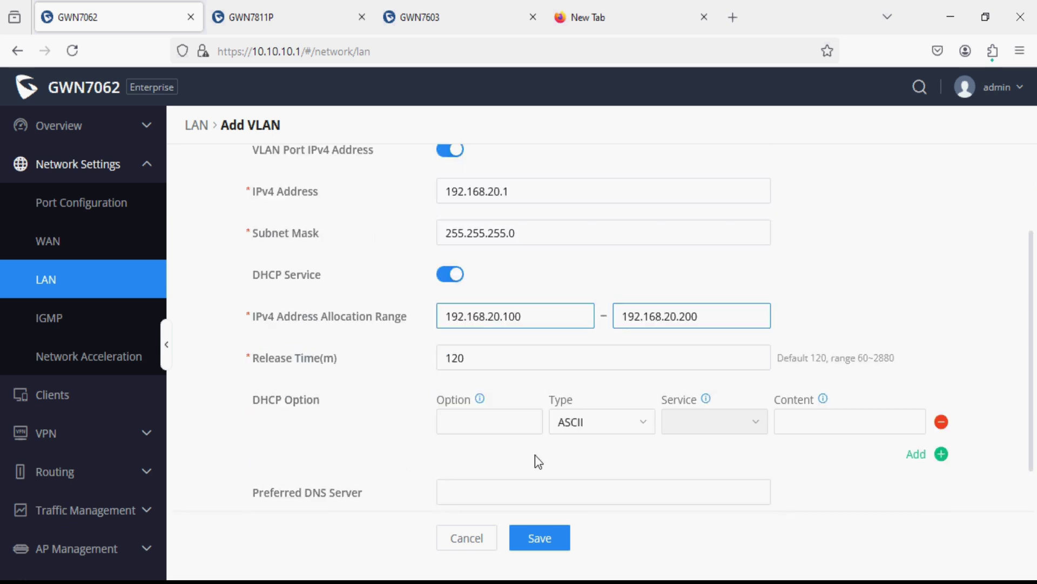
{"action": "left_click", "coordinate": [542, 535]}
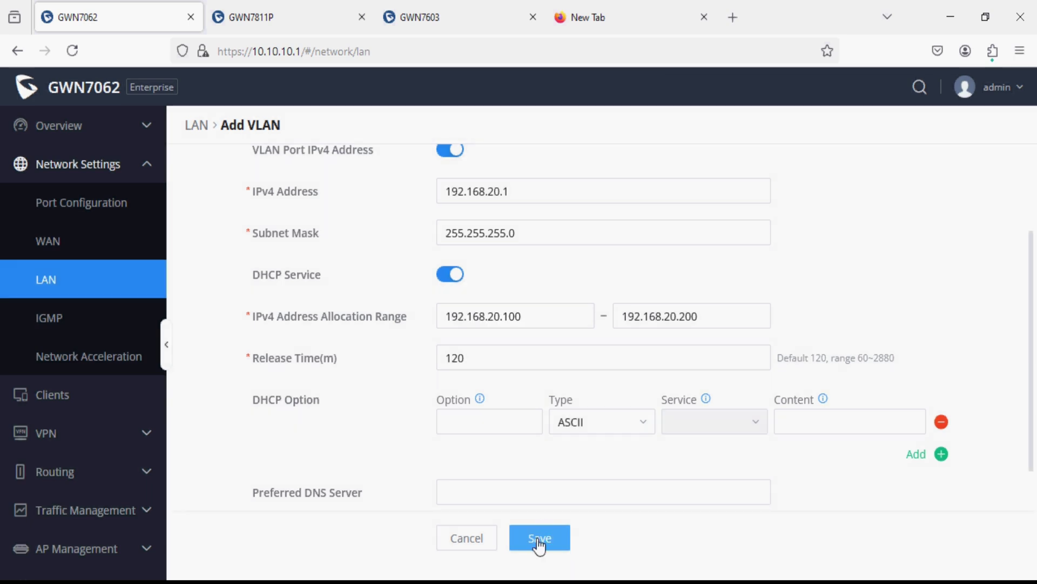
{"action": "left_click", "coordinate": [539, 541]}
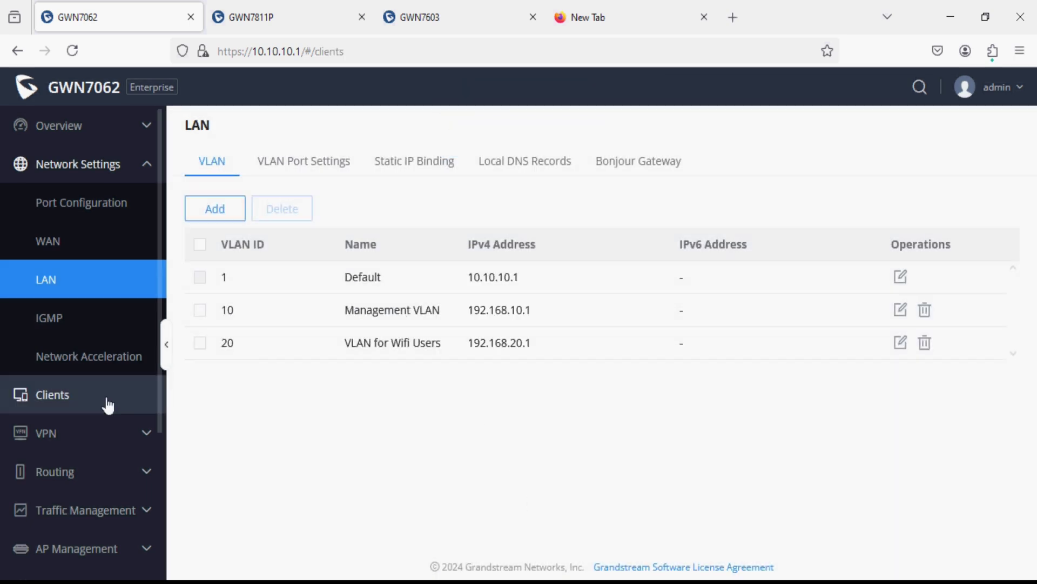
- Open Clients, view the GWN7811P switch's details at 10.10.10.228, and return to the list
{"action": "left_click", "coordinate": [107, 395]}
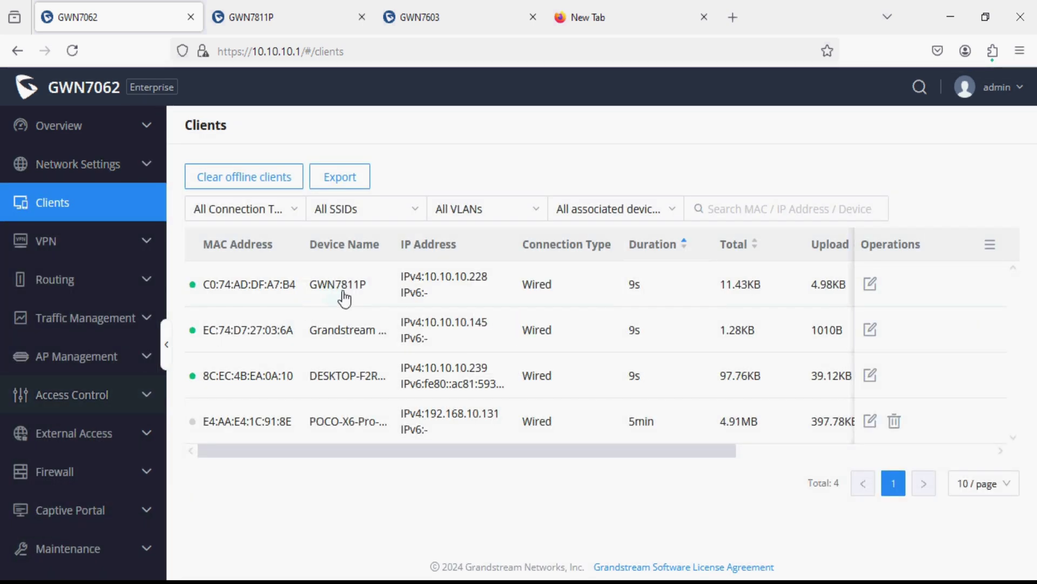
{"action": "double_click", "coordinate": [365, 294]}
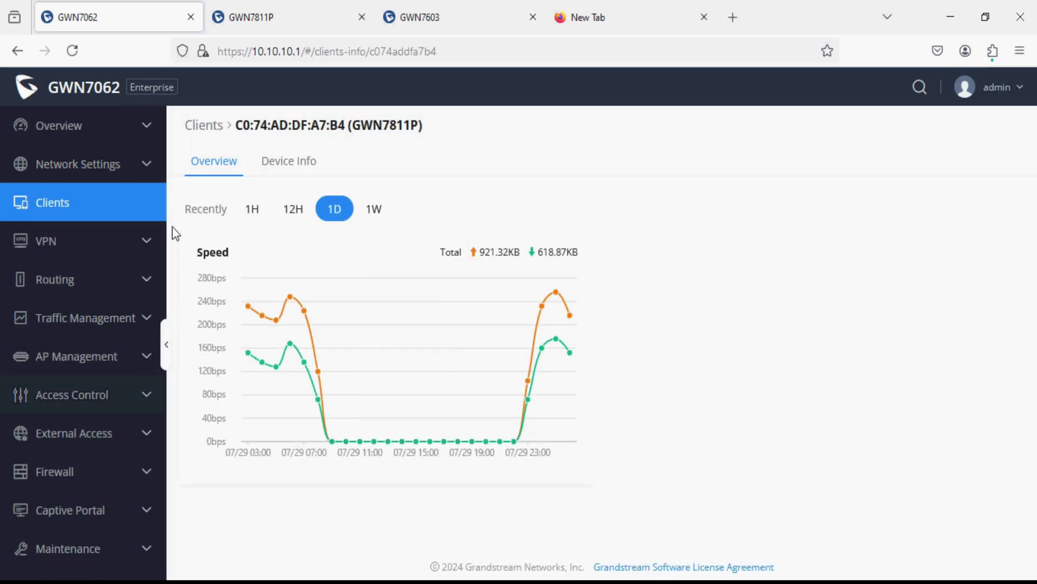
{"action": "left_click", "coordinate": [130, 211]}
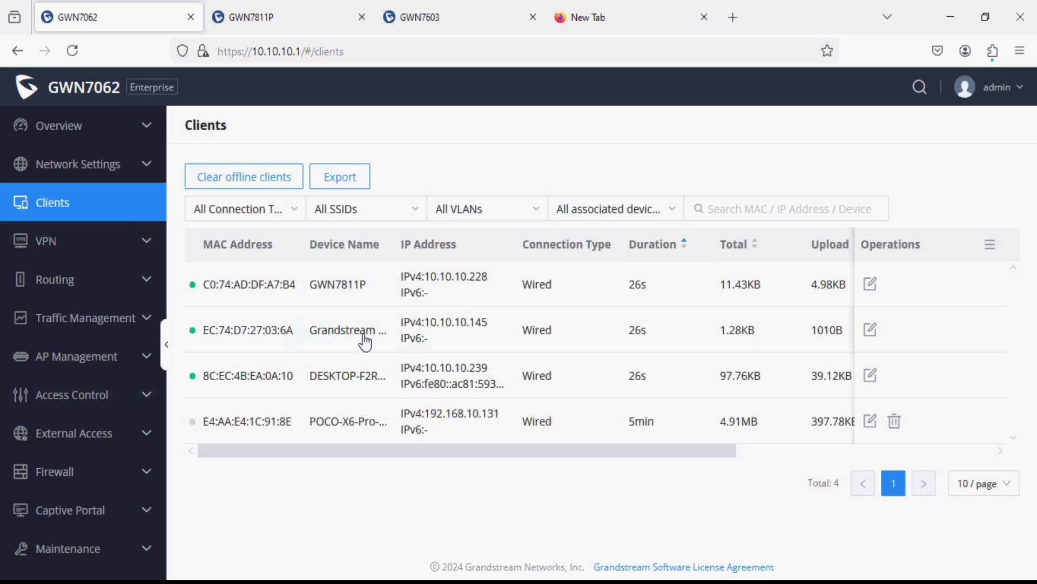
- On the GWN7811P's Switching > VLAN page, add VLAN IDs 10,20
{"action": "left_click", "coordinate": [288, 17]}
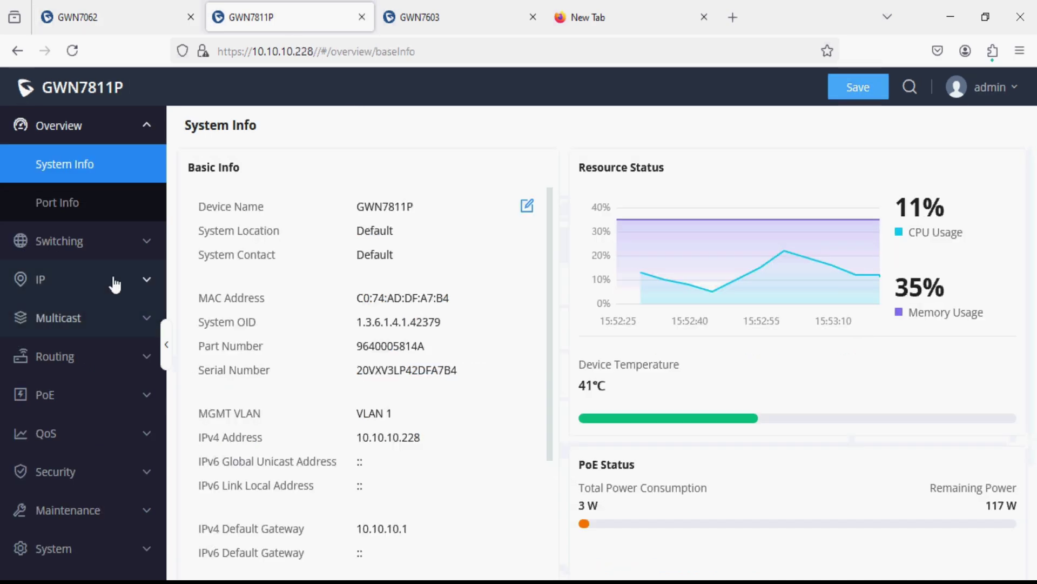
{"action": "left_click", "coordinate": [106, 243]}
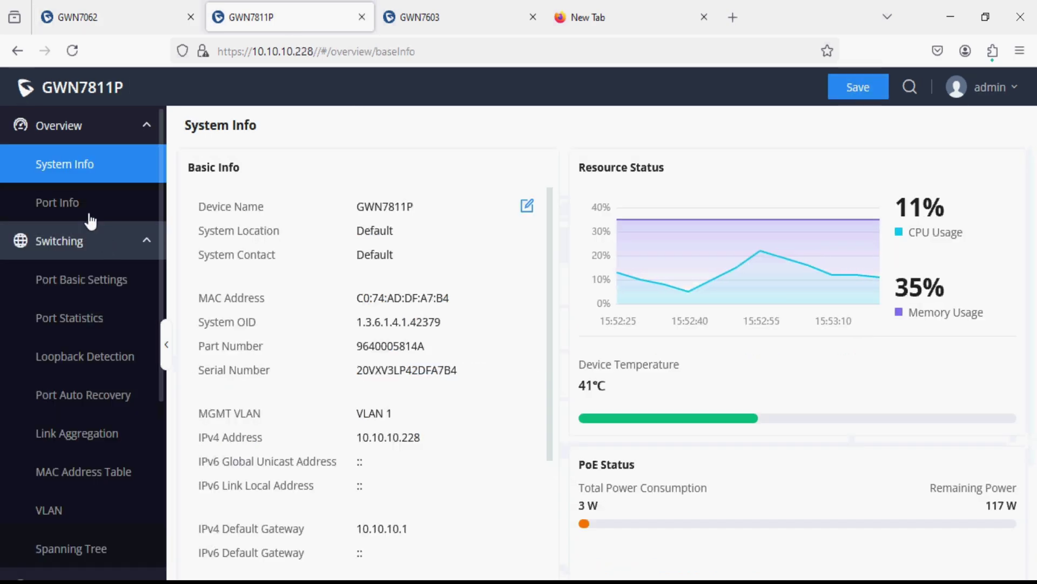
{"action": "left_click", "coordinate": [96, 252]}
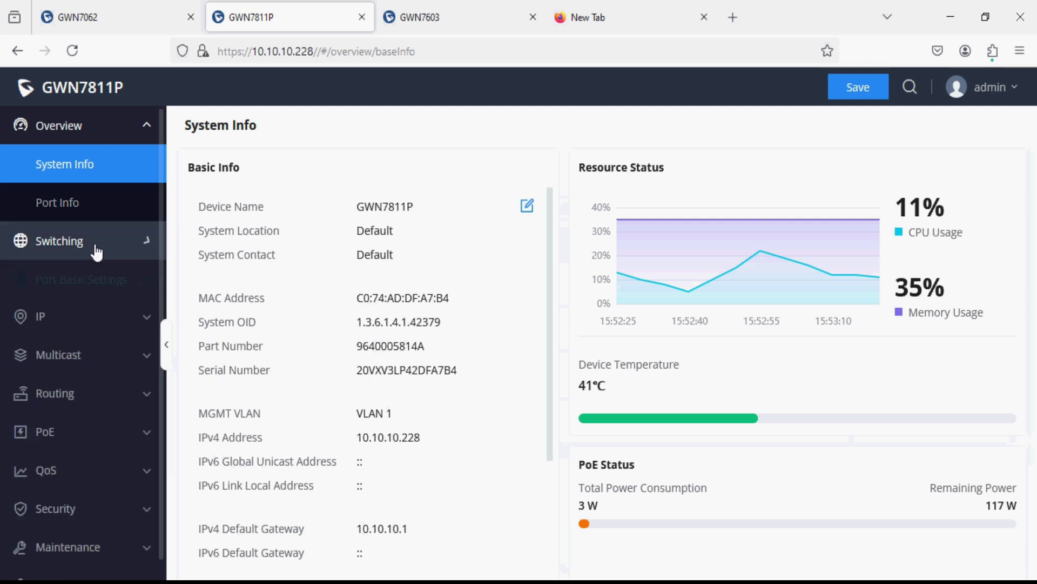
{"action": "left_click", "coordinate": [96, 251]}
{"action": "left_click", "coordinate": [96, 510]}
{"action": "left_click", "coordinate": [231, 215]}
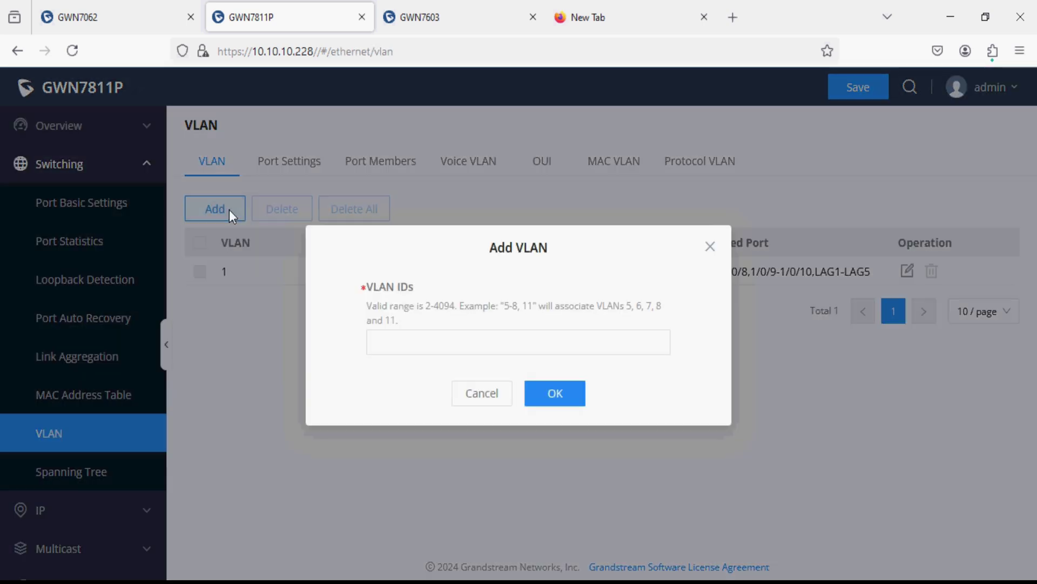
{"action": "left_click", "coordinate": [417, 345]}
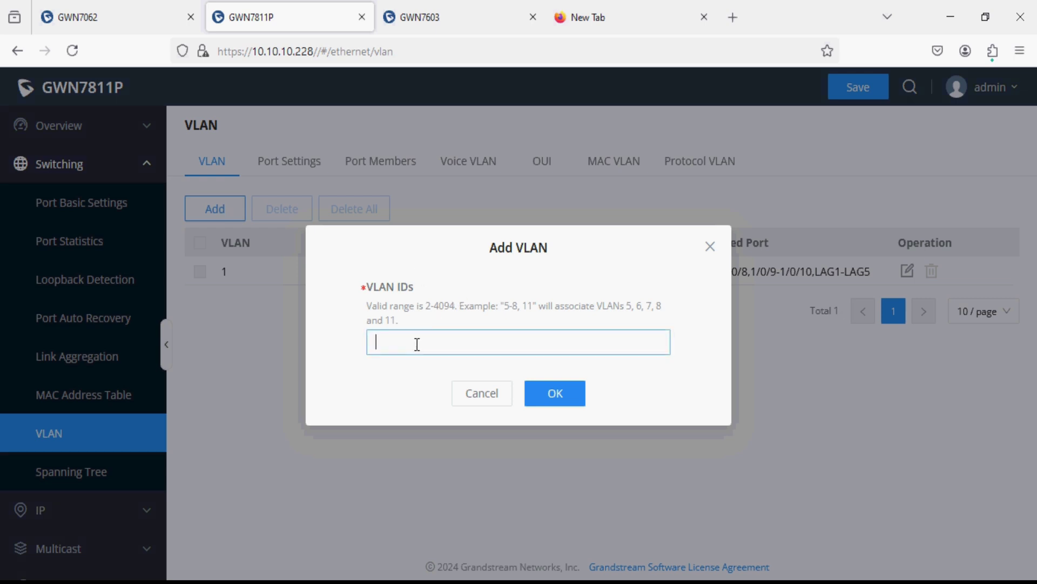
{"action": "type", "text": "10,20"}
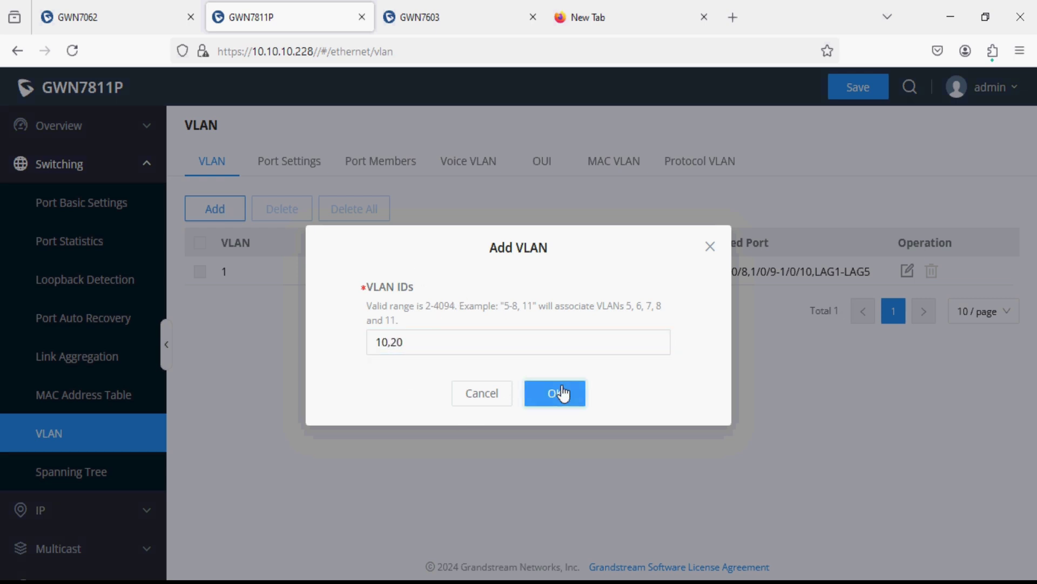
{"action": "left_click", "coordinate": [562, 392]}
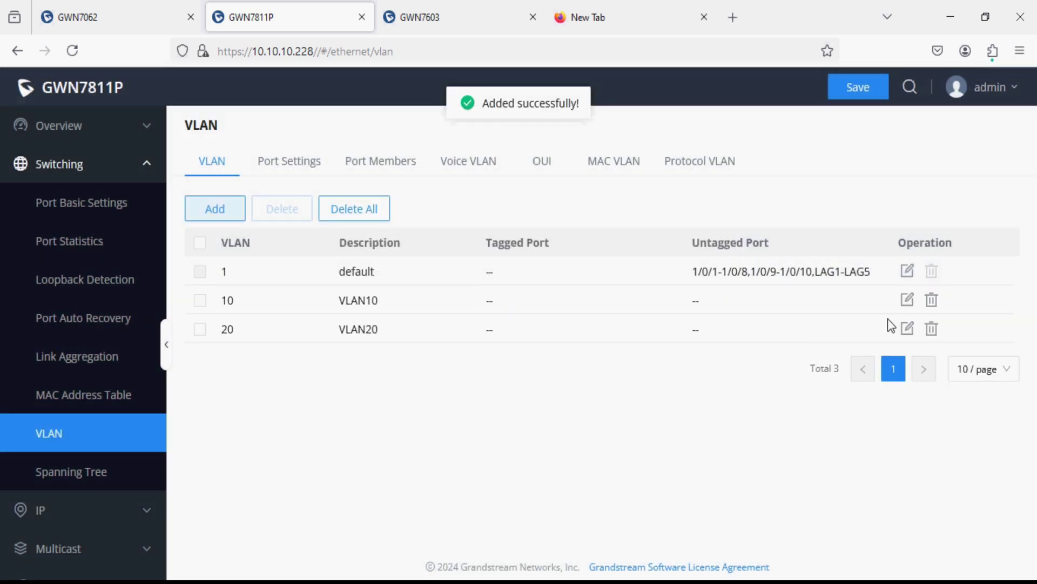
- Change VLAN 10's description to 'Managenent VLAN', tag port 1/0/1, and confirm
{"action": "left_click", "coordinate": [907, 300]}
{"action": "left_click", "coordinate": [531, 262]}
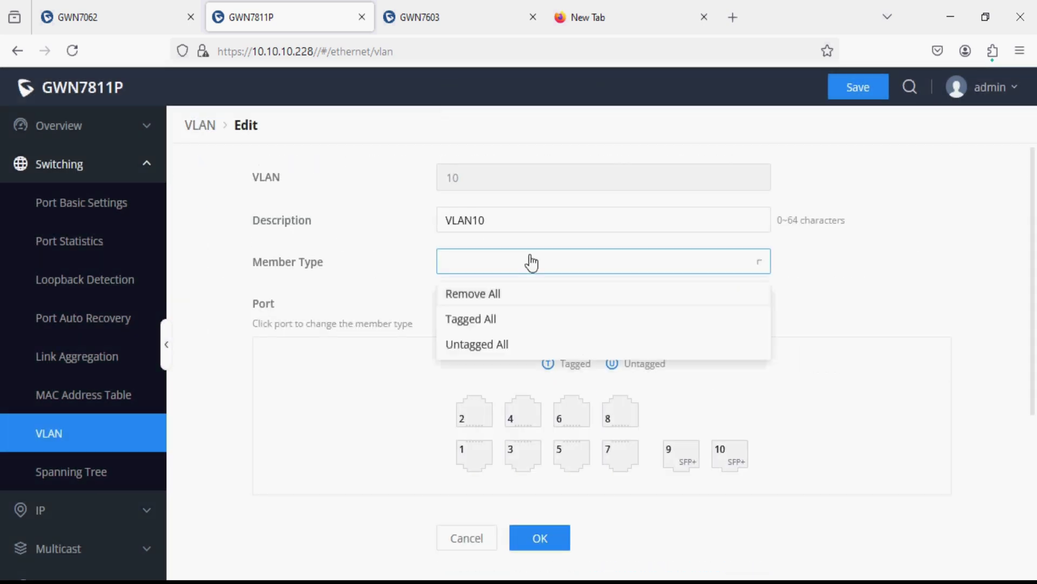
{"action": "left_click", "coordinate": [529, 262]}
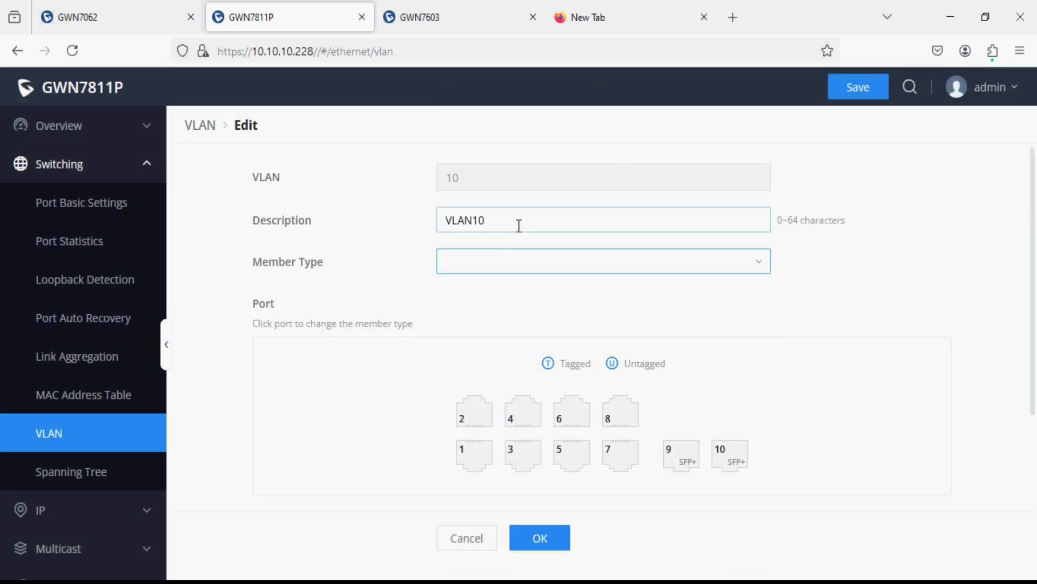
{"action": "left_click_drag", "start_coordinate": [519, 225], "coordinate": [425, 227]}
{"action": "type", "text": "Managen"}
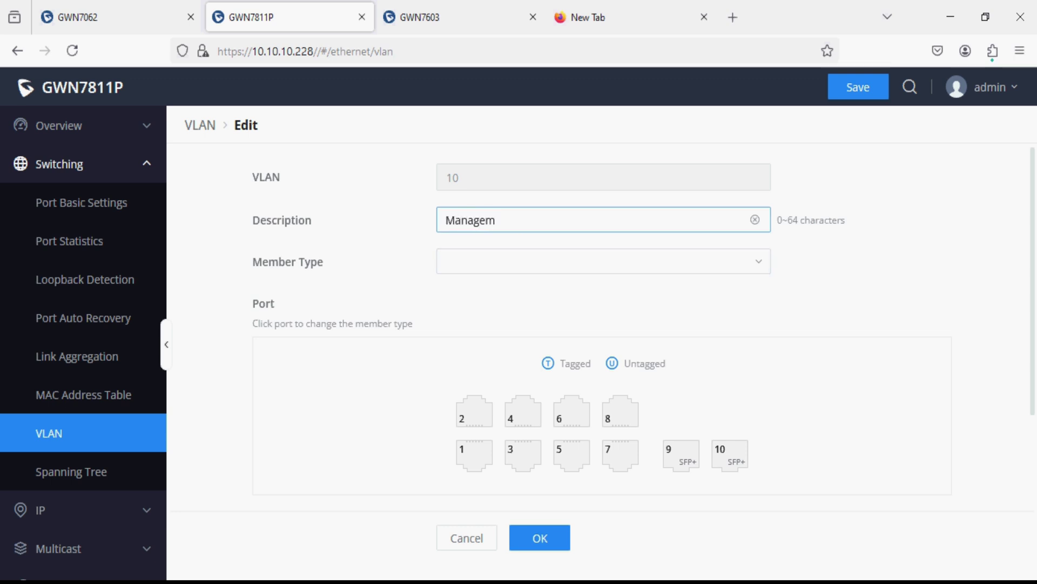
{"action": "type", "text": "ent VLAN"}
{"action": "scroll", "coordinate": [446, 354], "scroll_direction": "down", "scroll_amount": 1}
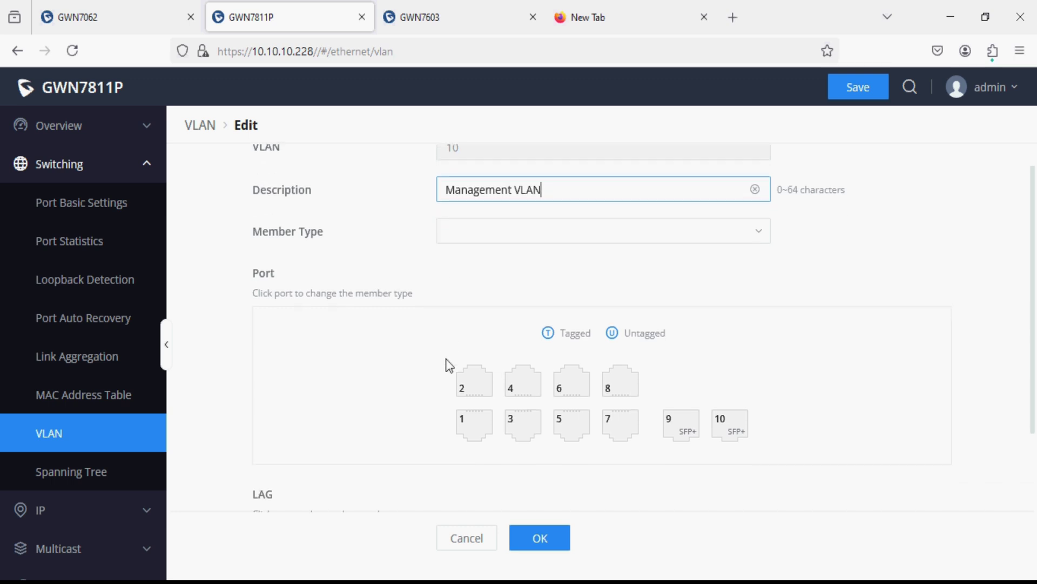
{"action": "left_click", "coordinate": [481, 432]}
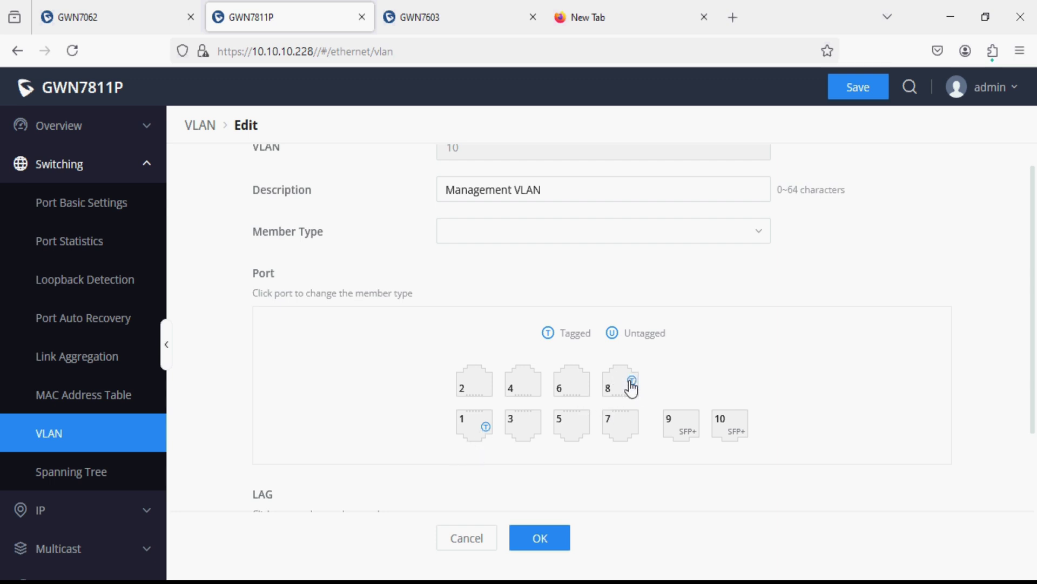
{"action": "left_click", "coordinate": [540, 538]}
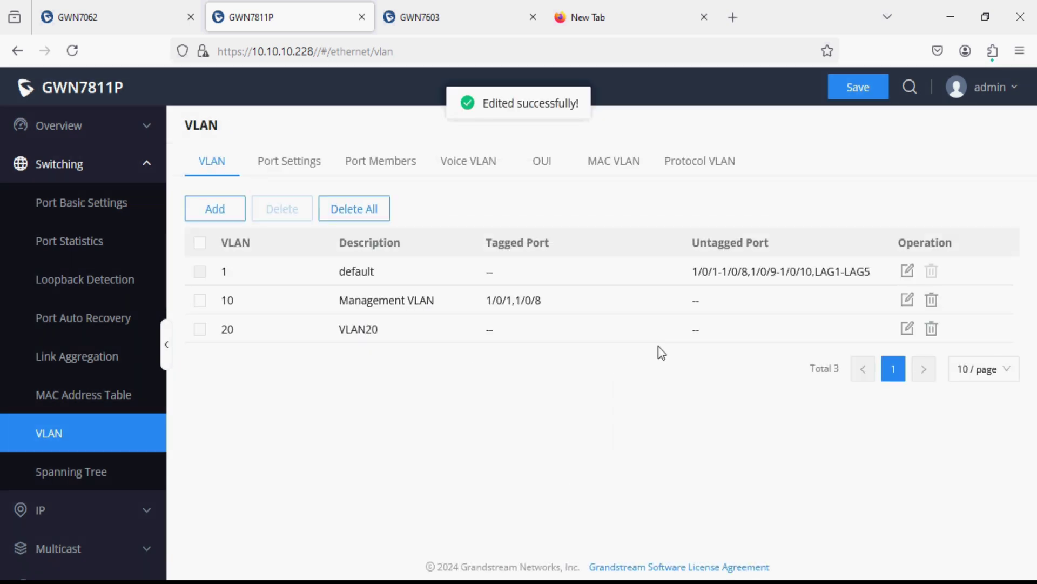
- Describe VLAN 20 as 'VLAN for Wifi users', tag ports 1/0/1 and 1/0/8, and confirm
{"action": "left_click", "coordinate": [907, 328]}
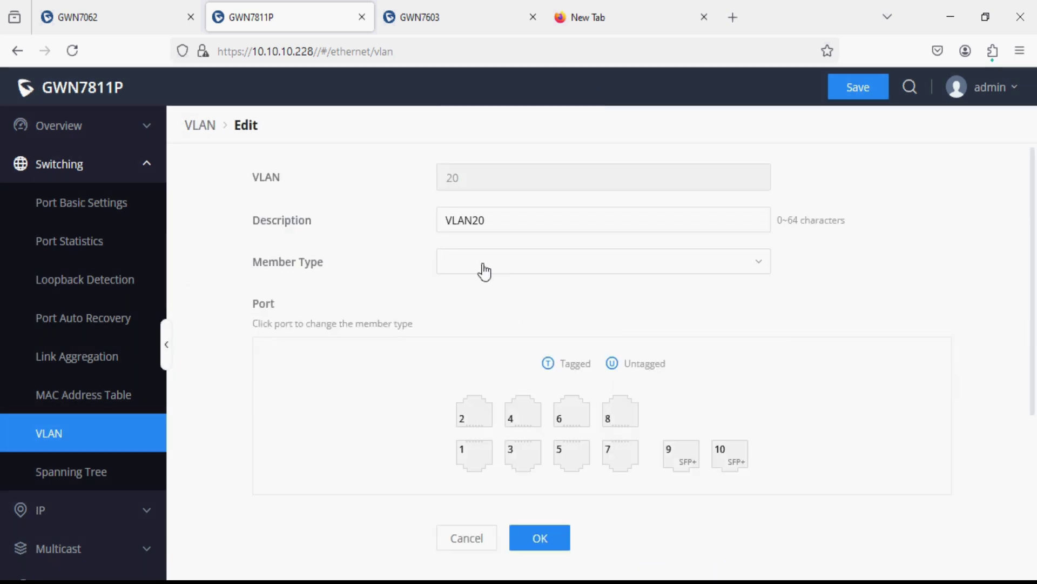
{"action": "left_click_drag", "start_coordinate": [502, 217], "coordinate": [432, 233]}
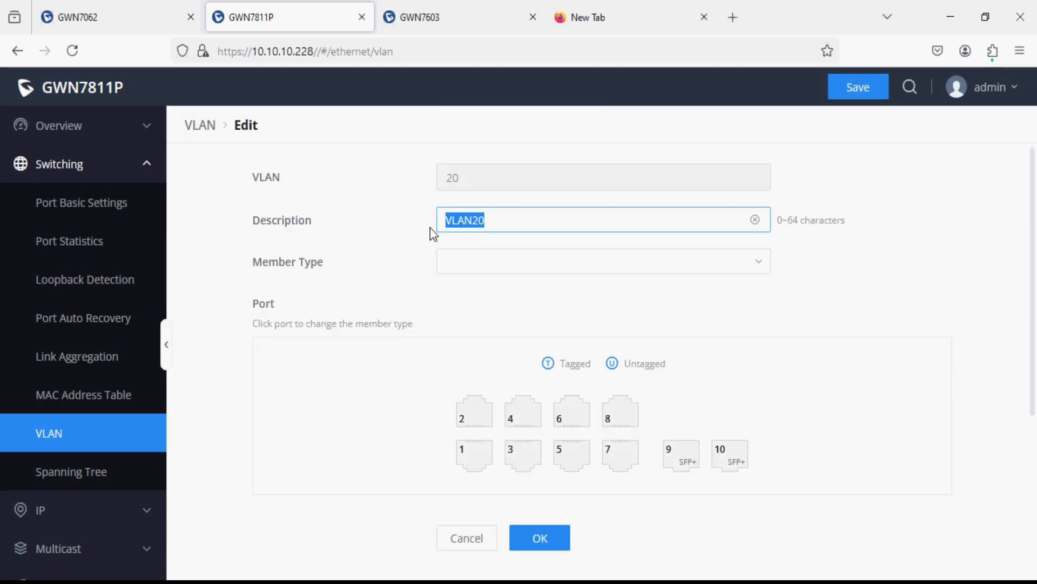
{"action": "type", "text": "VLAN for Wifi users"}
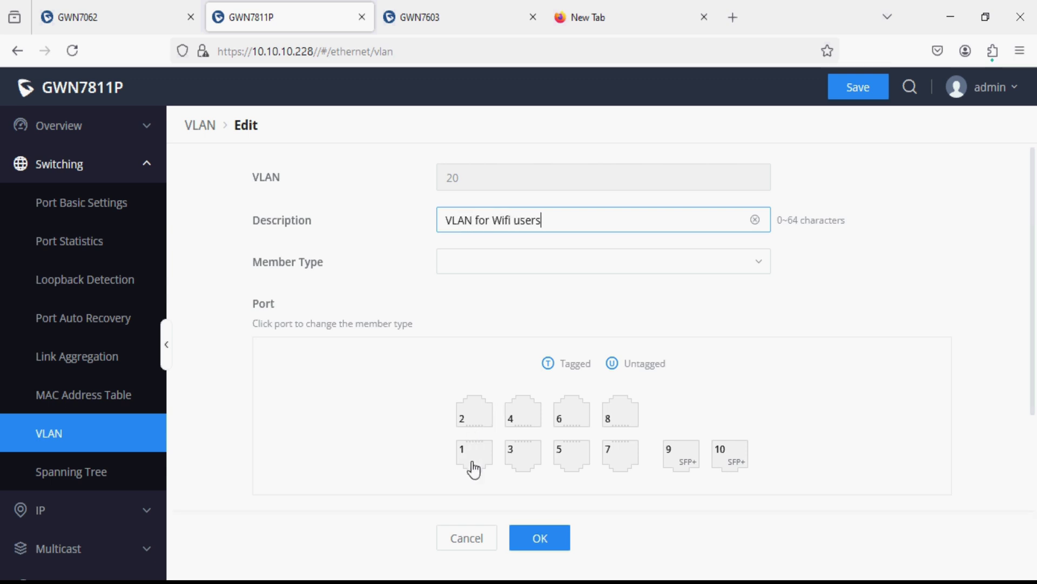
{"action": "left_click", "coordinate": [474, 465]}
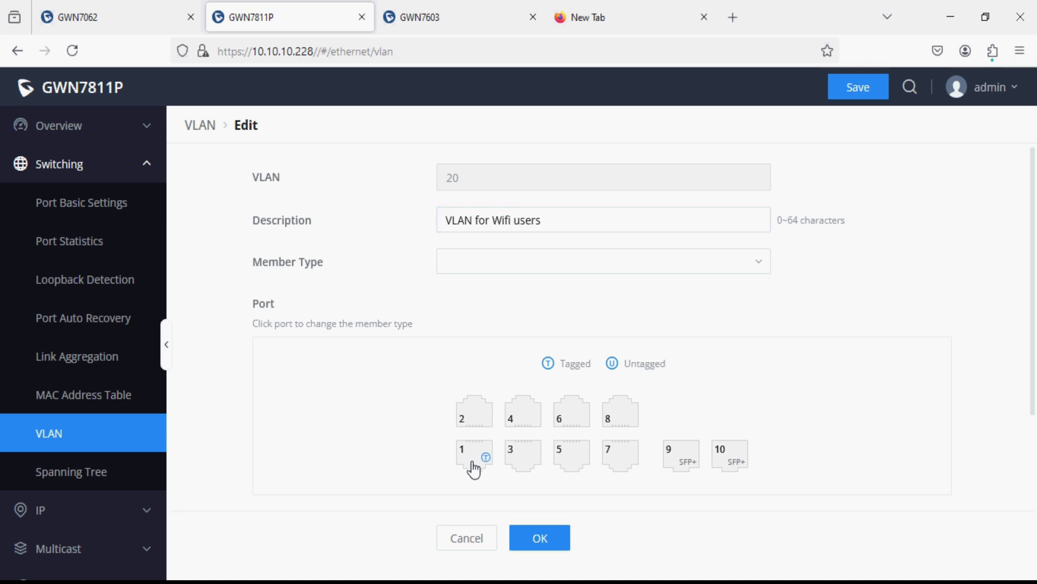
{"action": "left_click", "coordinate": [630, 416]}
{"action": "left_click", "coordinate": [549, 537]}
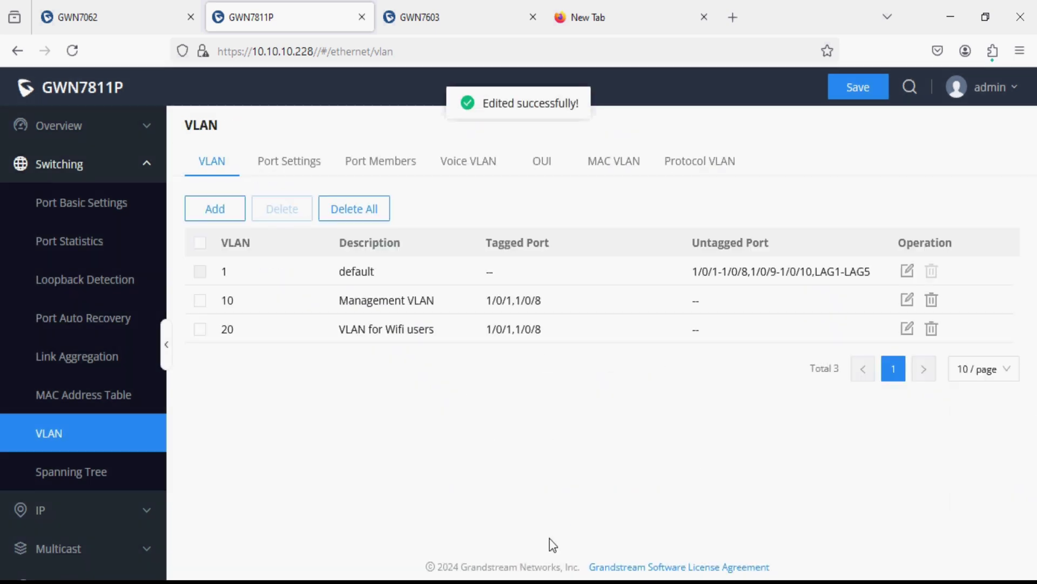
- In Port Settings, inspect port 1/0/8's PVID of 1 and cancel without changes
{"action": "left_click", "coordinate": [299, 164]}
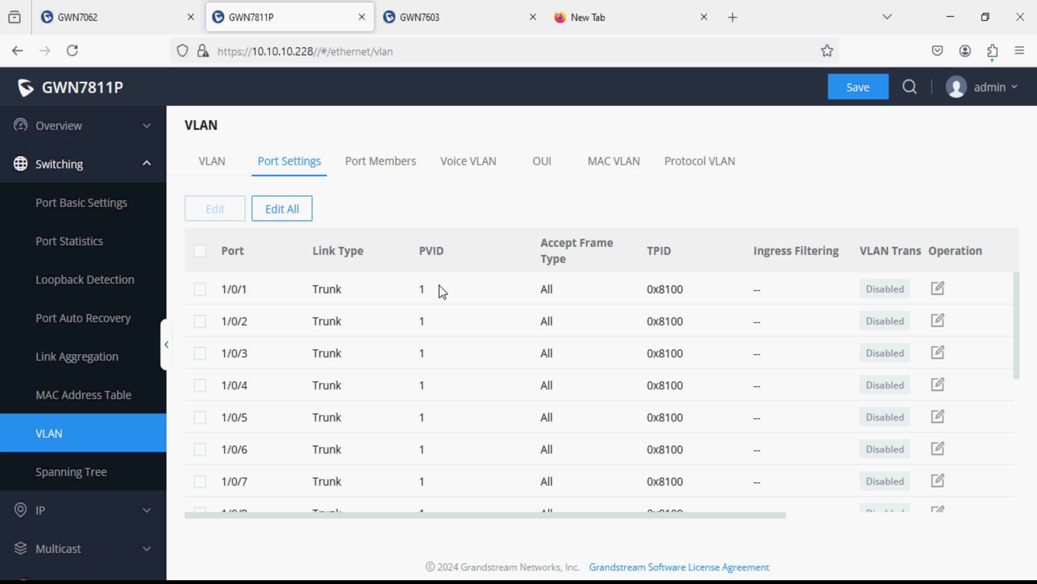
{"action": "scroll", "coordinate": [409, 297], "scroll_direction": "down", "scroll_amount": 1}
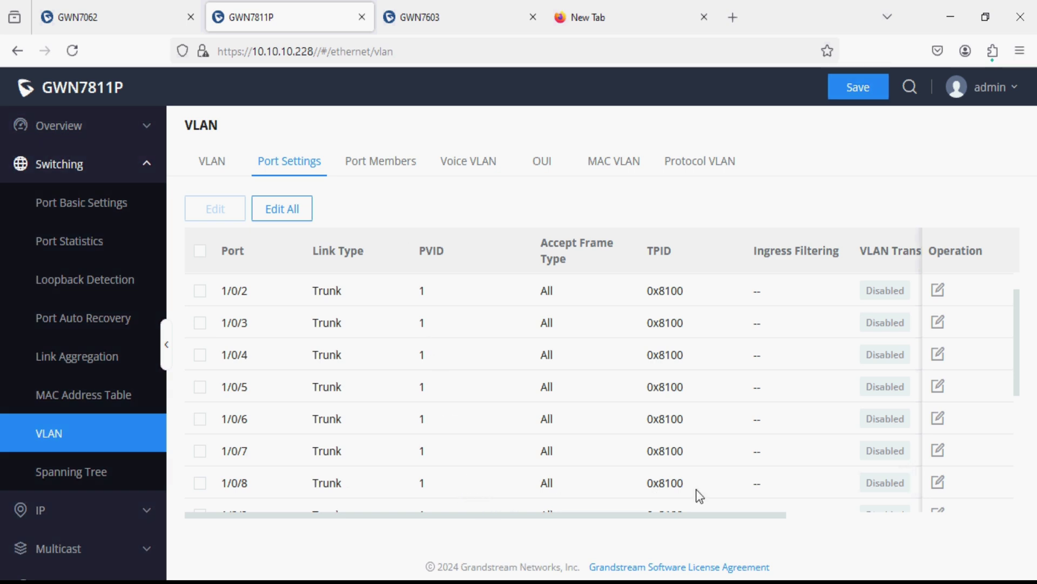
{"action": "left_click", "coordinate": [939, 482]}
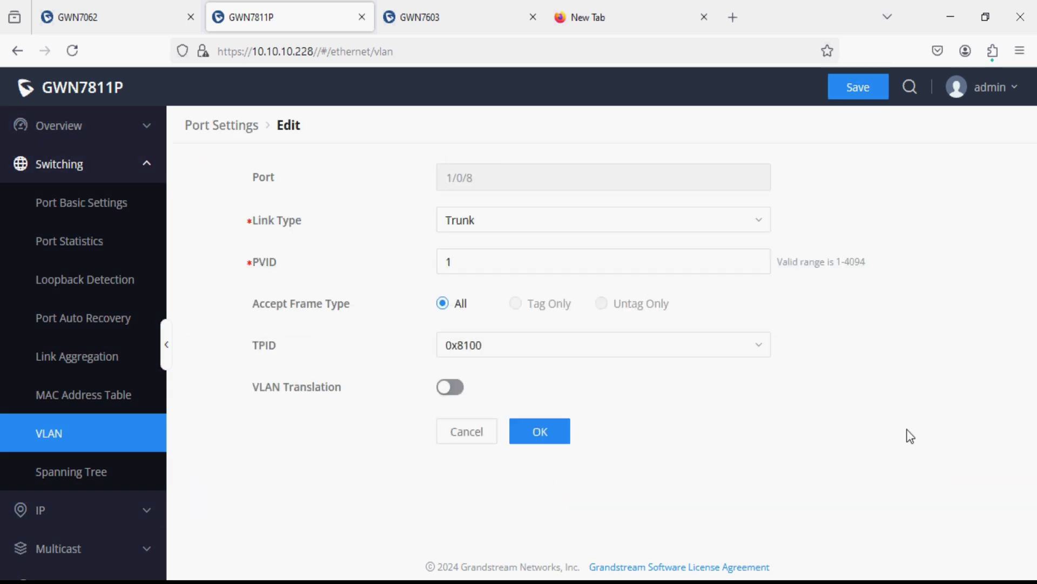
{"action": "left_click", "coordinate": [468, 256]}
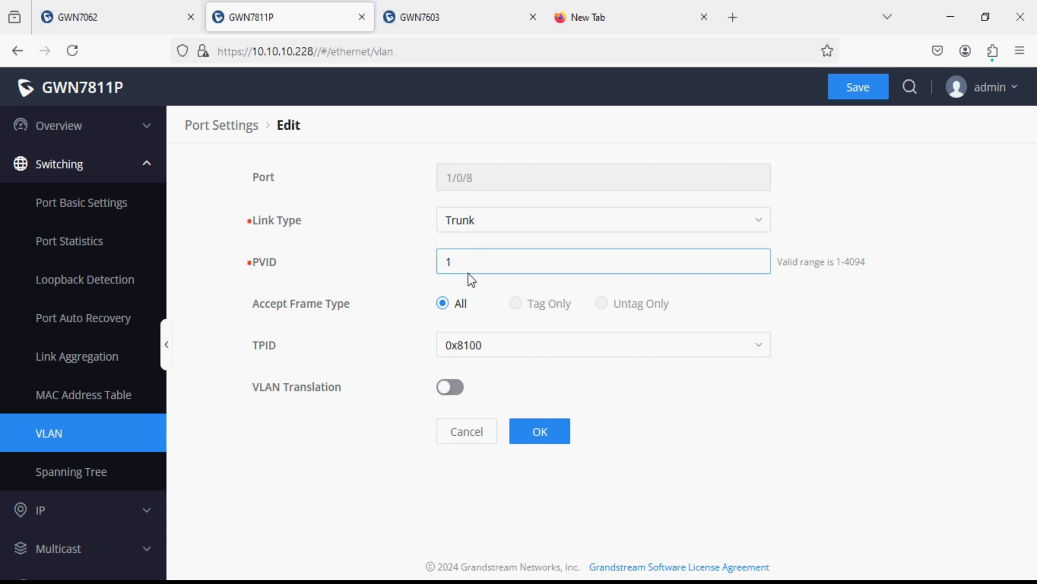
{"action": "left_click", "coordinate": [487, 436]}
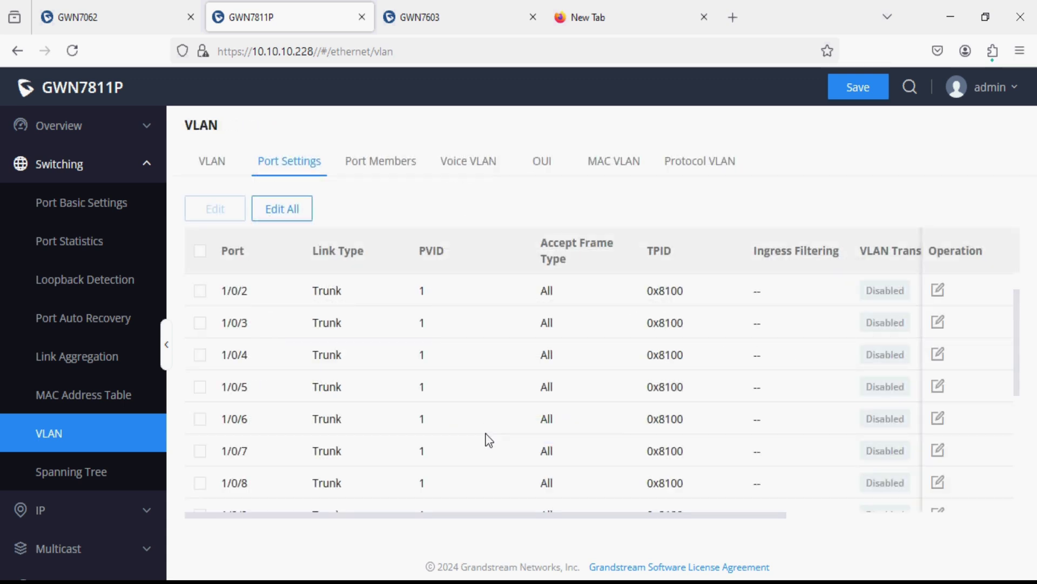
- In Port Members, check that port 1/0/1 trunks allowed VLANs 10,20
{"action": "left_click", "coordinate": [401, 173]}
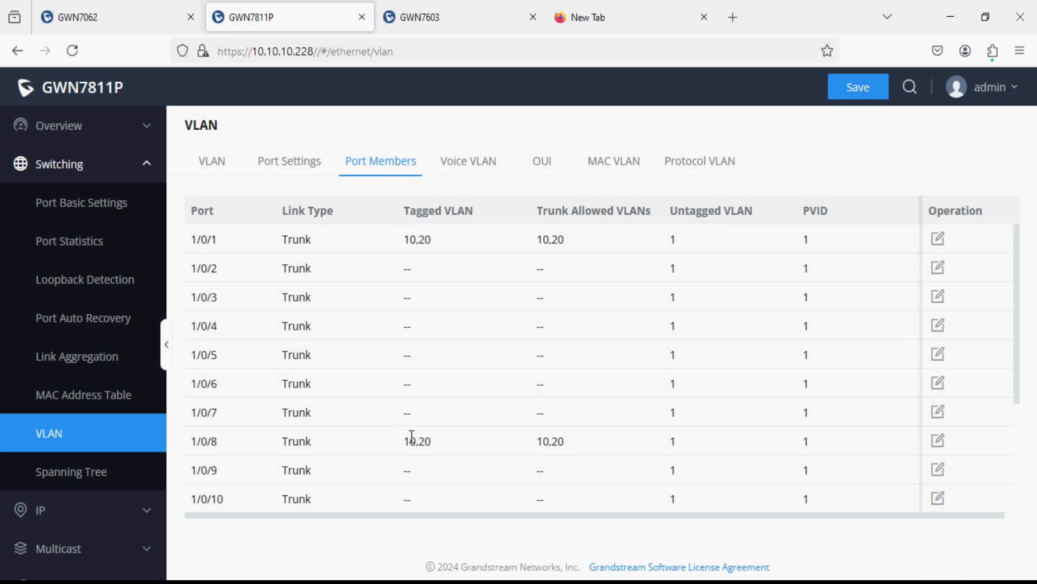
{"action": "left_click_drag", "start_coordinate": [393, 239], "coordinate": [437, 242]}
{"action": "left_click", "coordinate": [938, 238]}
{"action": "left_click", "coordinate": [466, 342]}
{"action": "left_click_drag", "start_coordinate": [465, 342], "coordinate": [332, 341]}
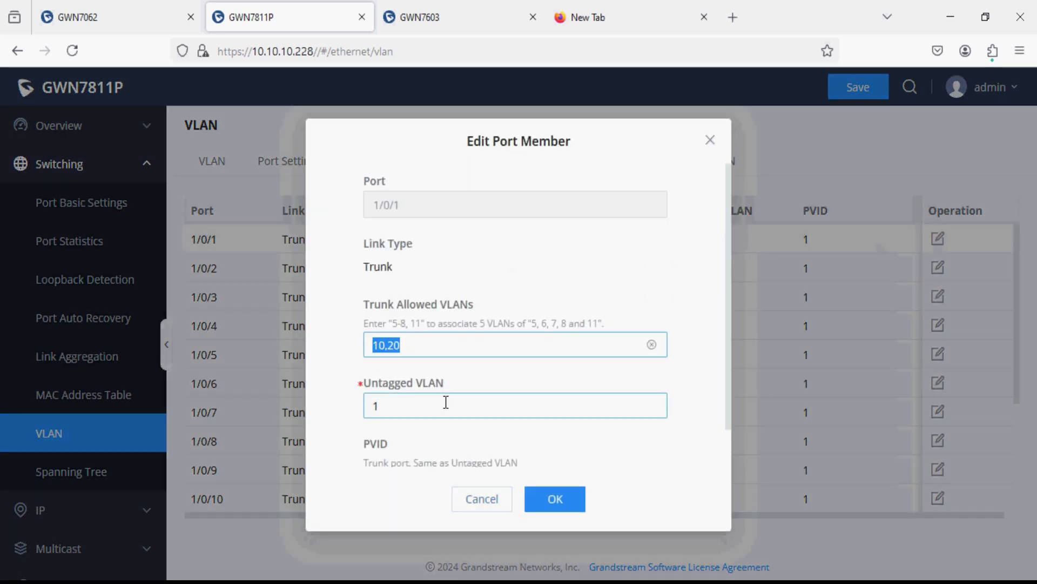
{"action": "scroll", "coordinate": [444, 402], "scroll_direction": "down", "scroll_amount": 1}
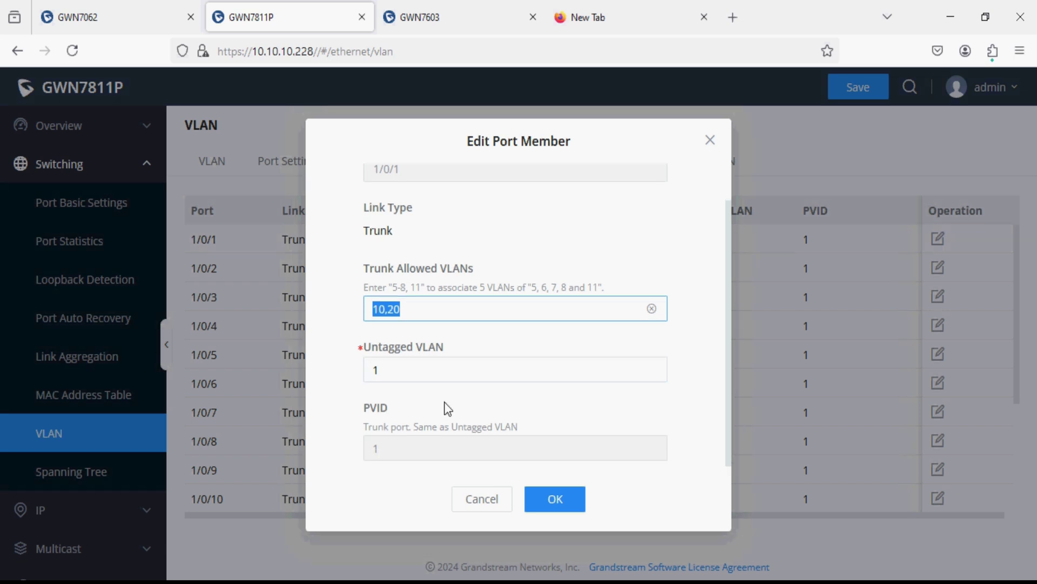
{"action": "left_click", "coordinate": [502, 507]}
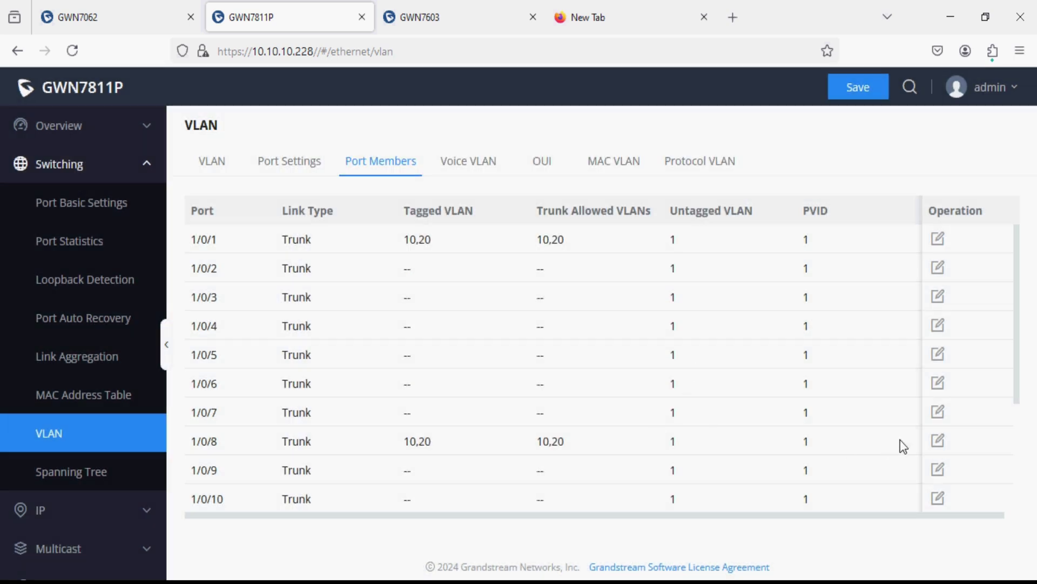
- Verify port 1/0/8 allows VLANs 10,20 with untagged VLAN 1, then move to the GWN7603 page
{"action": "left_click", "coordinate": [938, 440]}
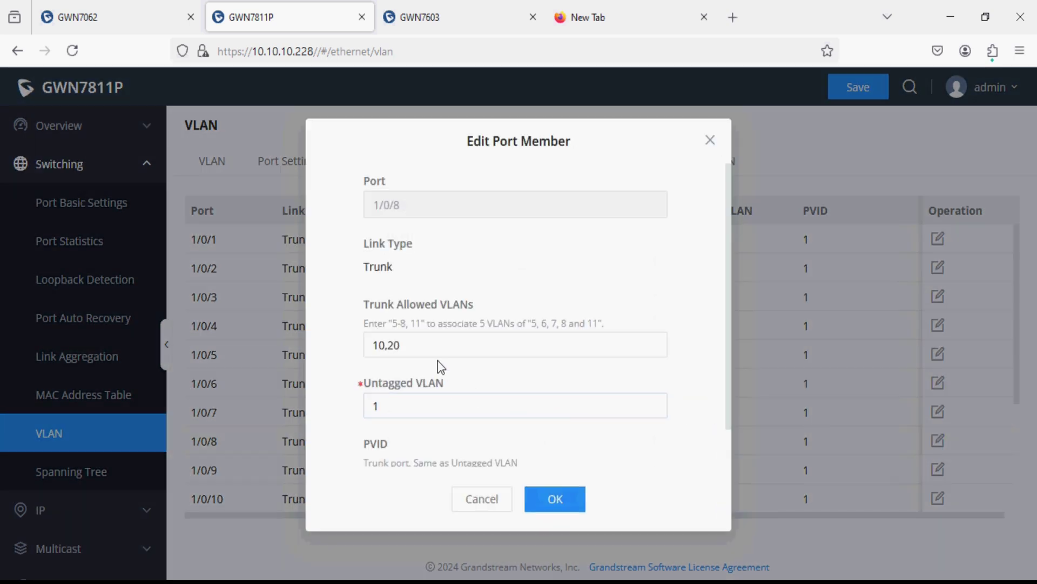
{"action": "left_click_drag", "start_coordinate": [411, 346], "coordinate": [350, 349]}
{"action": "left_click", "coordinate": [396, 403]}
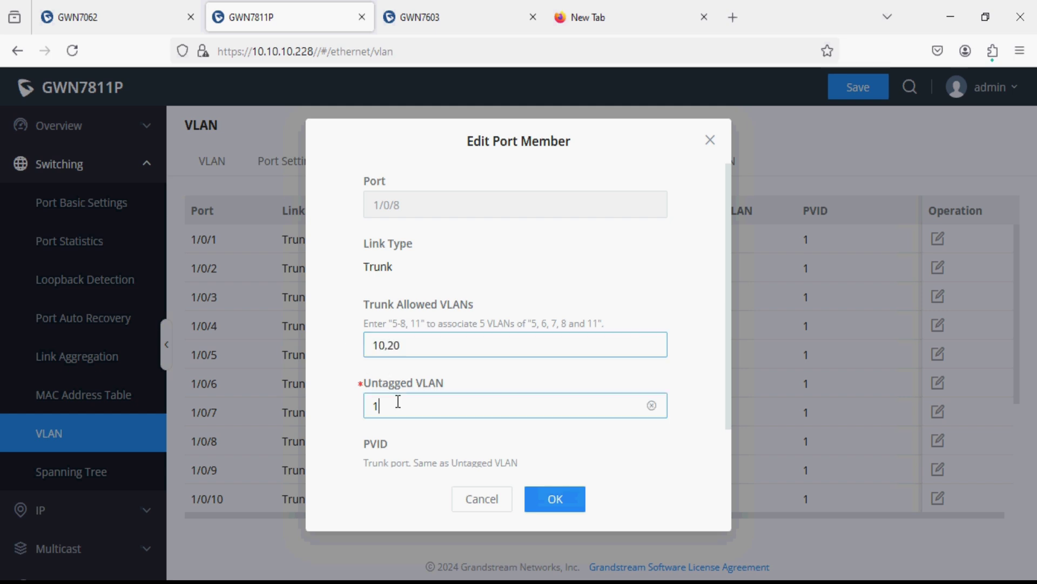
{"action": "double_click", "coordinate": [397, 405]}
{"action": "left_click", "coordinate": [479, 499]}
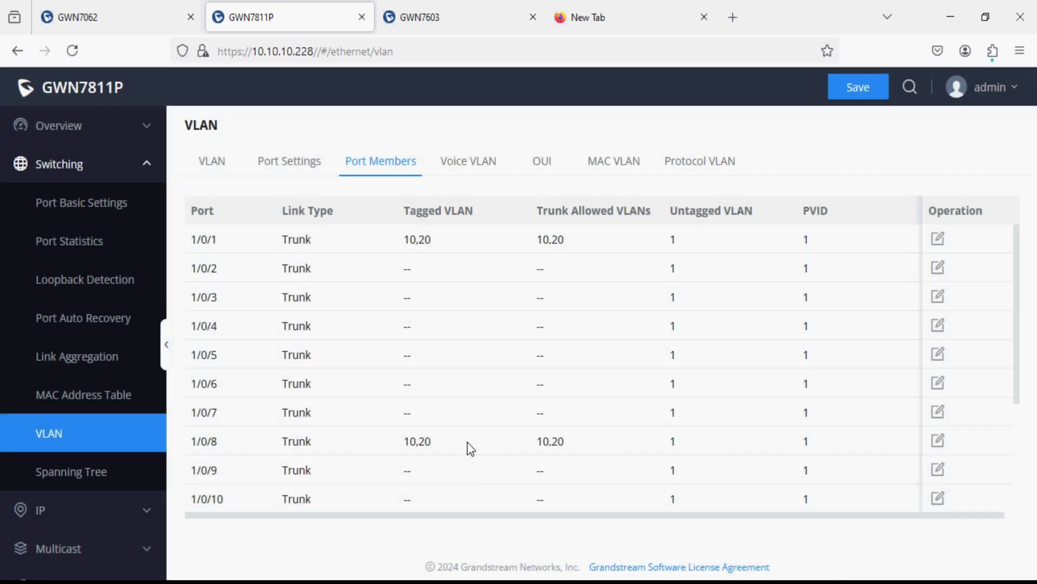
{"action": "scroll", "coordinate": [469, 446], "scroll_direction": "down", "scroll_amount": 1}
{"action": "scroll", "coordinate": [468, 443], "scroll_direction": "up", "scroll_amount": 1}
{"action": "left_click", "coordinate": [430, 6]}
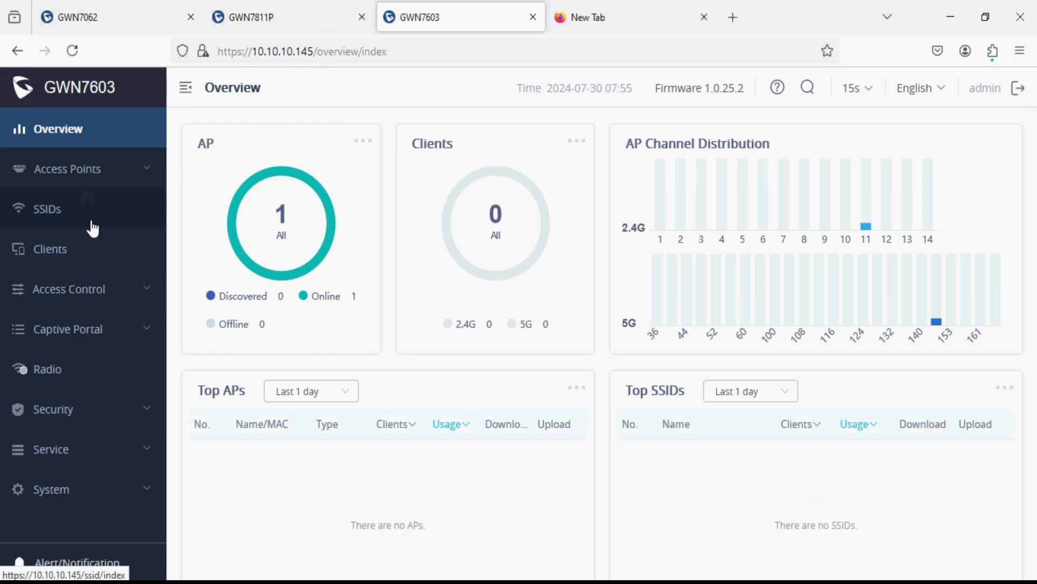
- In the access point's System Settings, enable Management VLAN with ID 10
{"action": "left_click", "coordinate": [81, 492]}
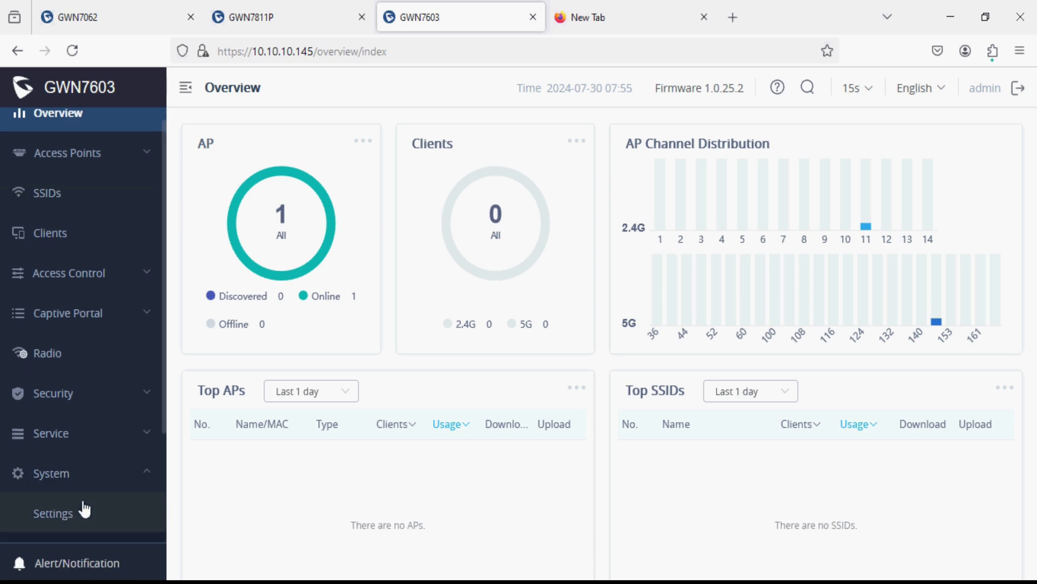
{"action": "left_click", "coordinate": [82, 513]}
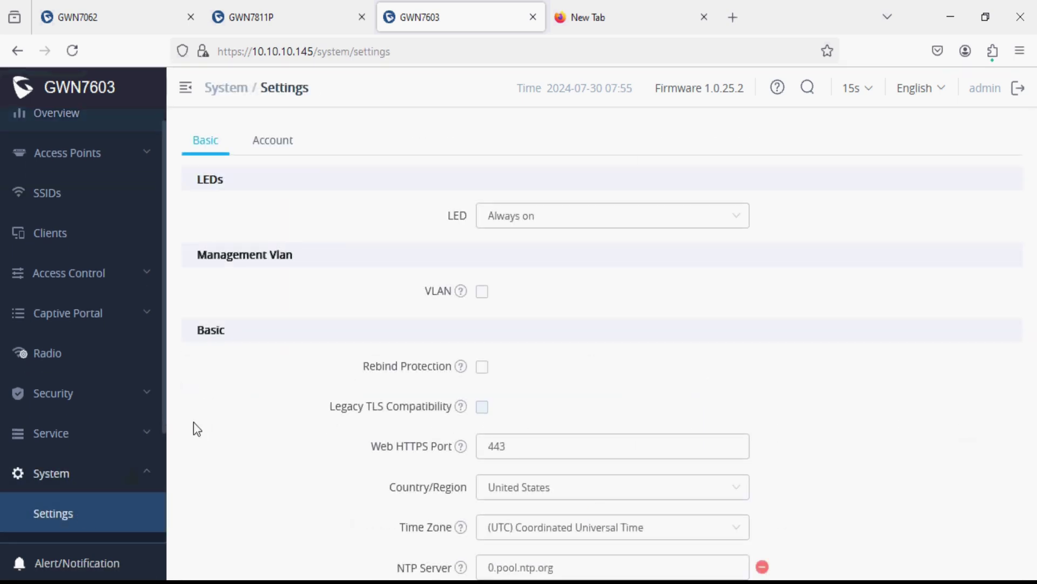
{"action": "left_click", "coordinate": [487, 296]}
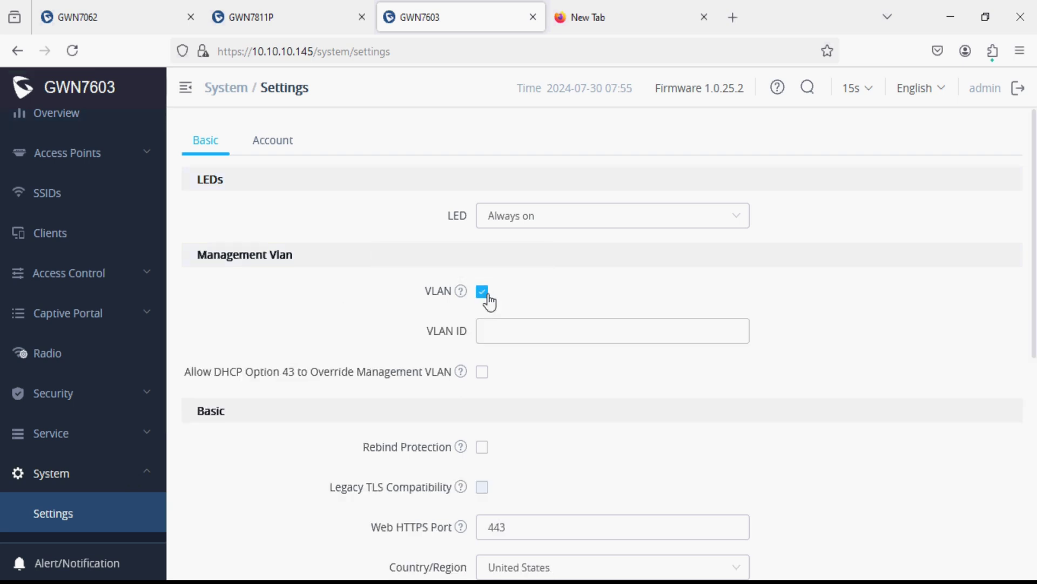
{"action": "left_click", "coordinate": [495, 329]}
{"action": "type", "text": "10"}
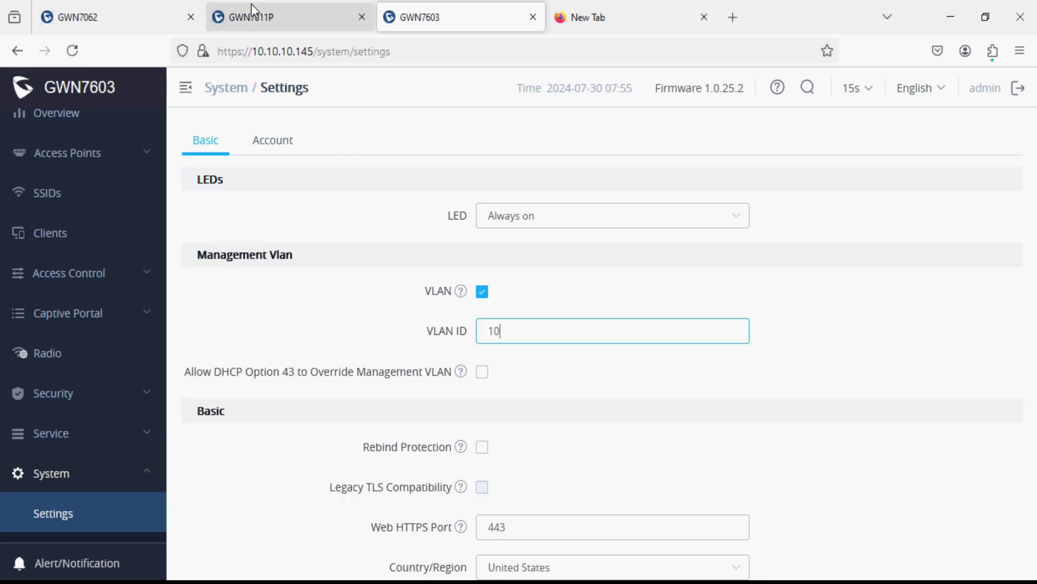
- Confirm VLAN 10 is the switch's Management VLAN, then save the access point's setting
{"action": "left_click", "coordinate": [251, 7]}
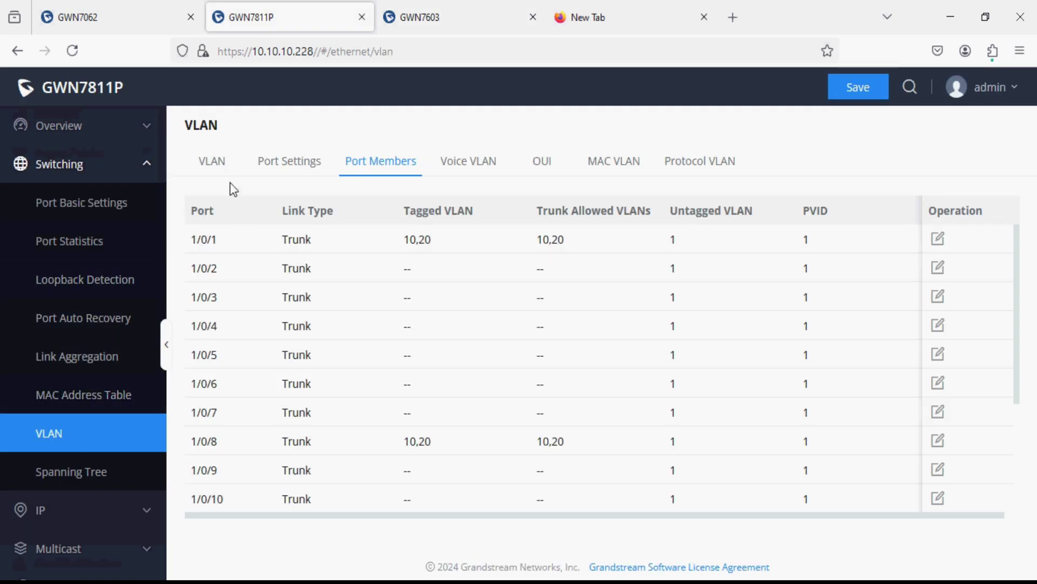
{"action": "left_click", "coordinate": [227, 161]}
{"action": "left_click_drag", "start_coordinate": [449, 303], "coordinate": [364, 304]}
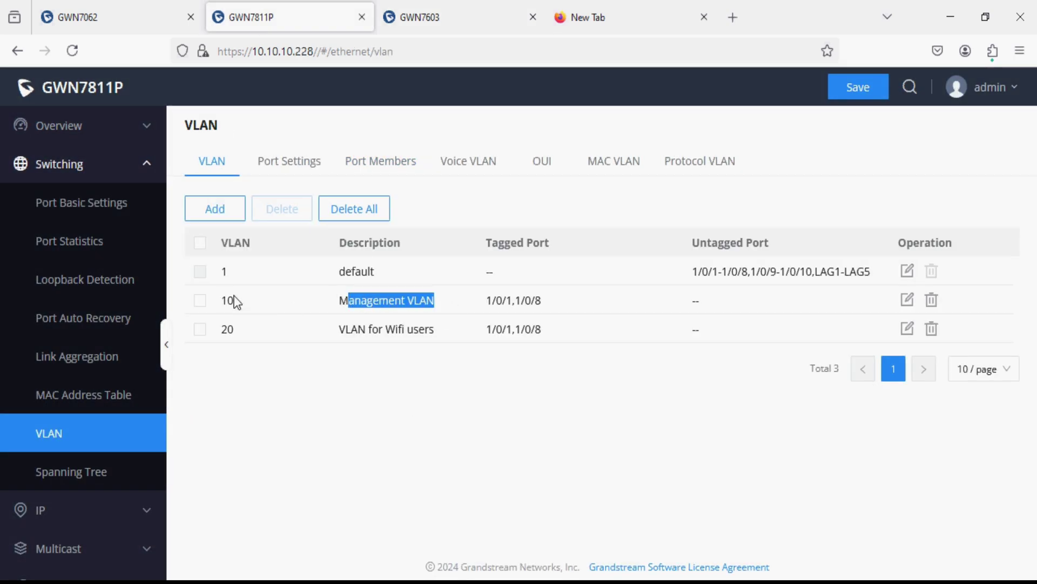
{"action": "left_click", "coordinate": [477, 18]}
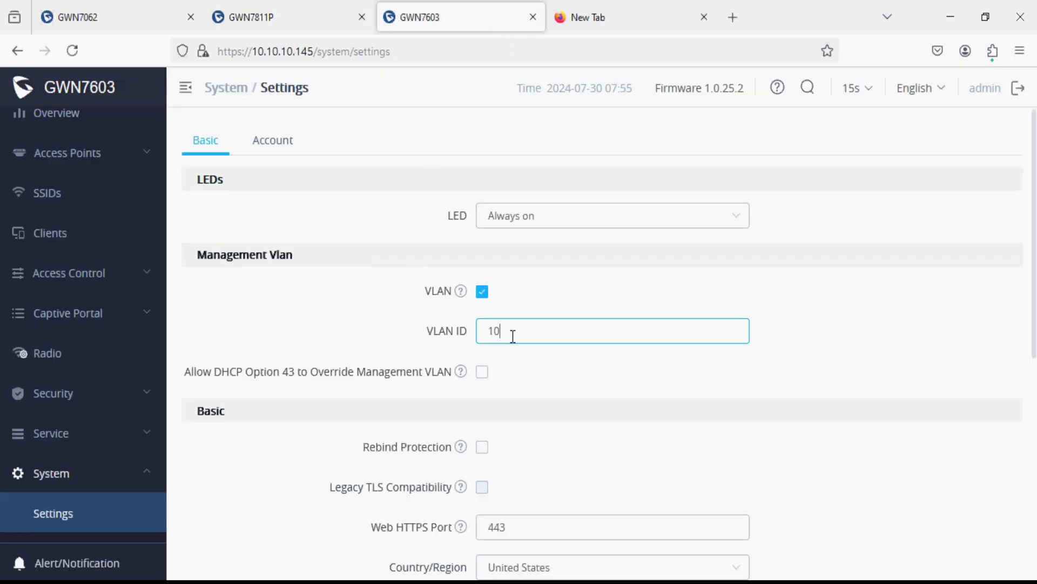
{"action": "left_click_drag", "start_coordinate": [512, 335], "coordinate": [446, 335]}
{"action": "scroll", "coordinate": [424, 387], "scroll_direction": "down", "scroll_amount": 8}
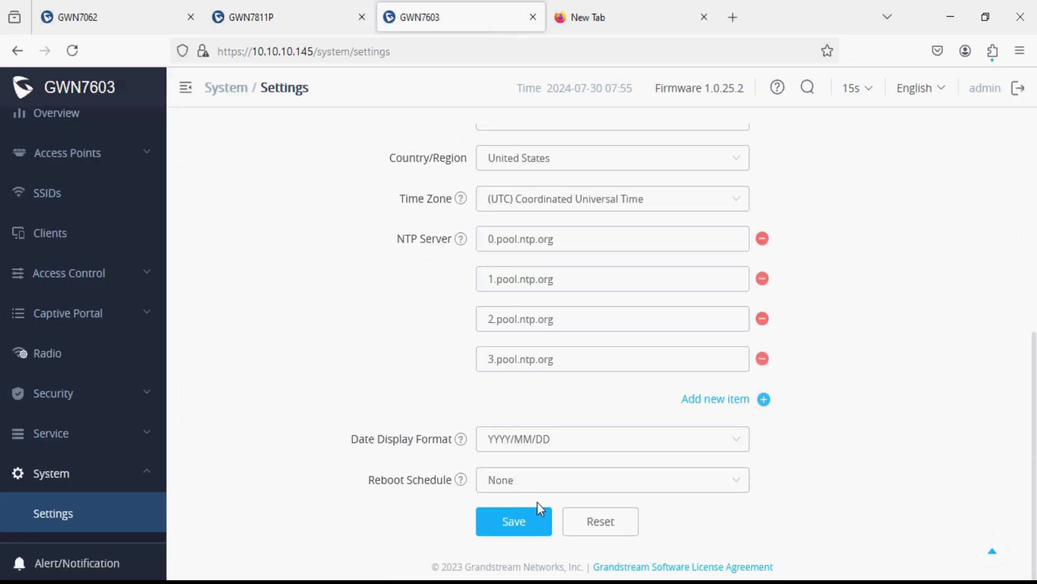
{"action": "left_click", "coordinate": [530, 515]}
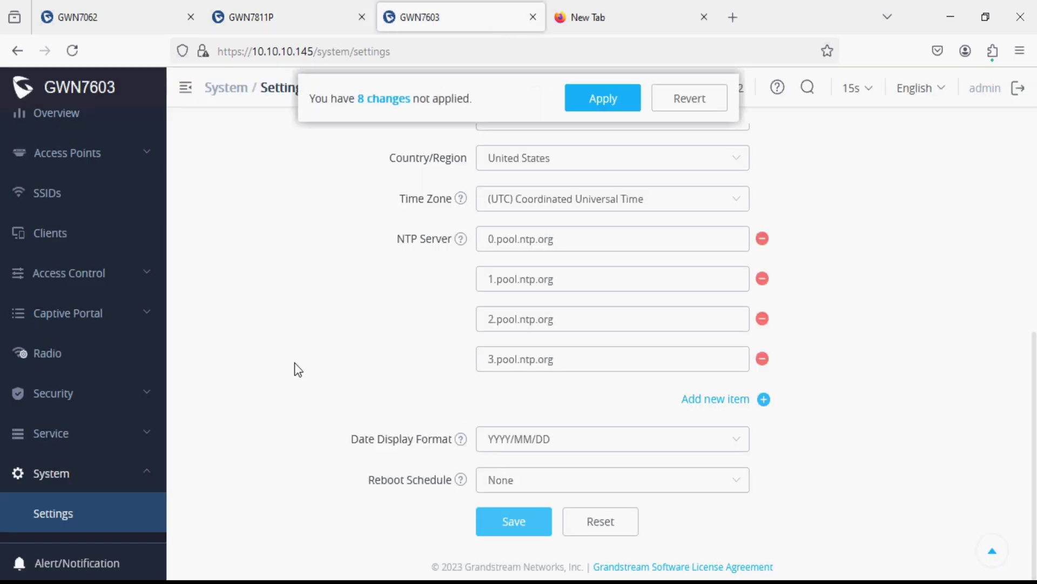
{"action": "scroll", "coordinate": [119, 314], "scroll_direction": "up", "scroll_amount": 1}
- Rename the GWN27036A wireless network to Grandstream and replace its Wi-Fi password
{"action": "left_click", "coordinate": [75, 210]}
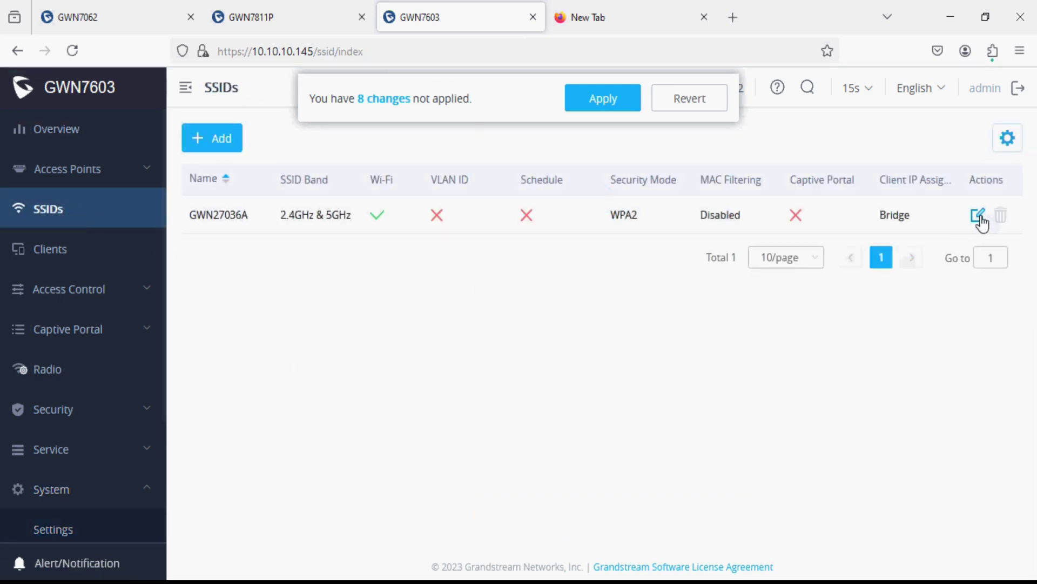
{"action": "left_click", "coordinate": [979, 217]}
{"action": "left_click_drag", "start_coordinate": [534, 216], "coordinate": [388, 202]}
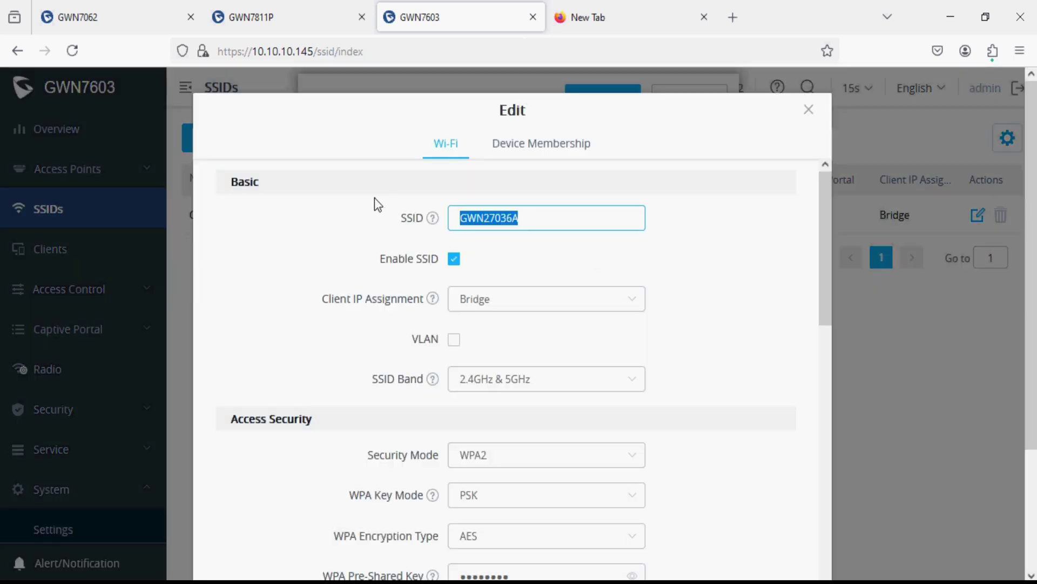
{"action": "type", "text": "Grandstream"}
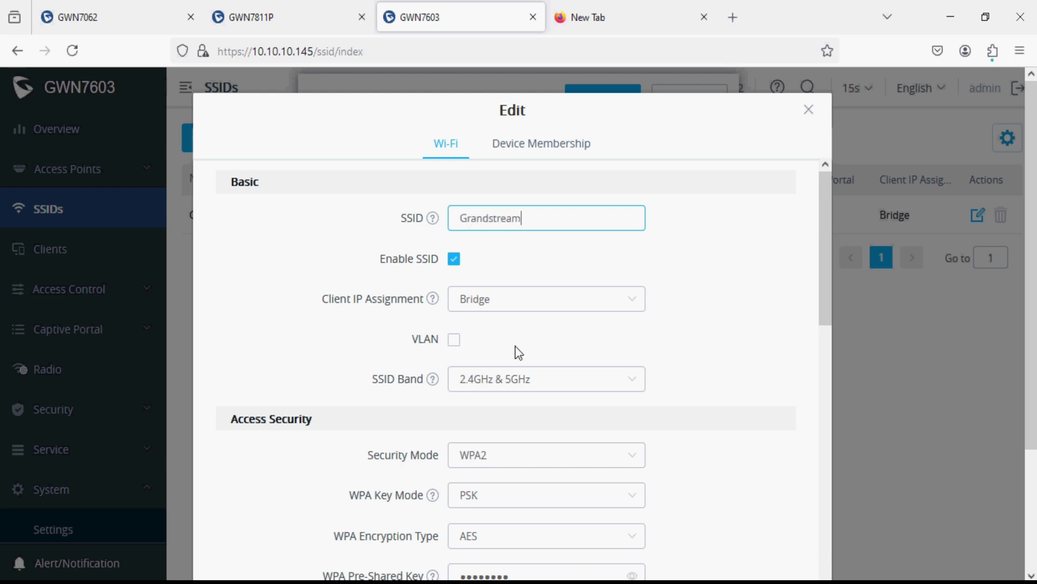
{"action": "left_click_drag", "start_coordinate": [520, 568], "coordinate": [432, 567]}
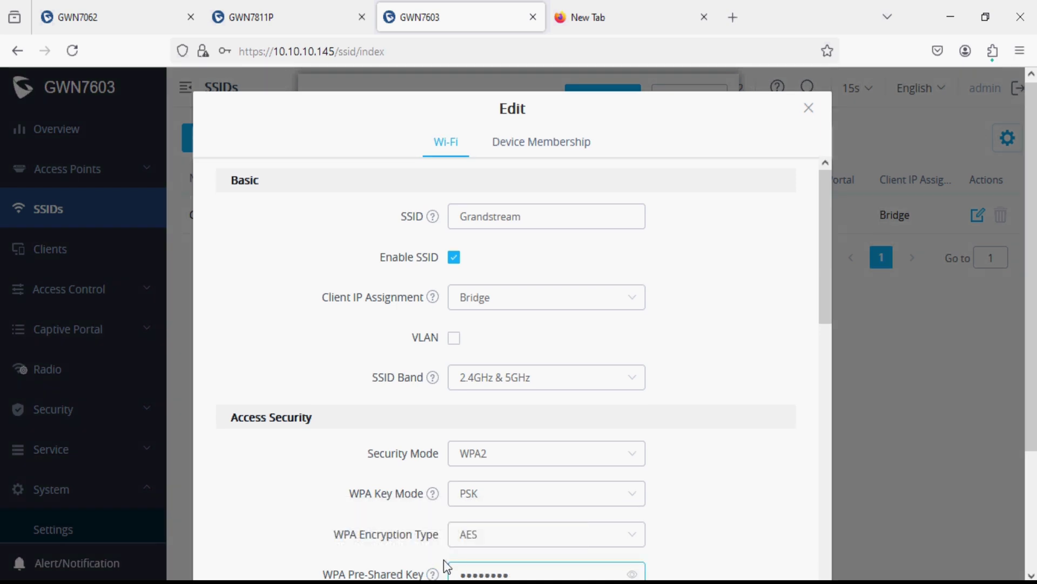
{"action": "scroll", "coordinate": [446, 566], "scroll_direction": "down", "scroll_amount": 4}
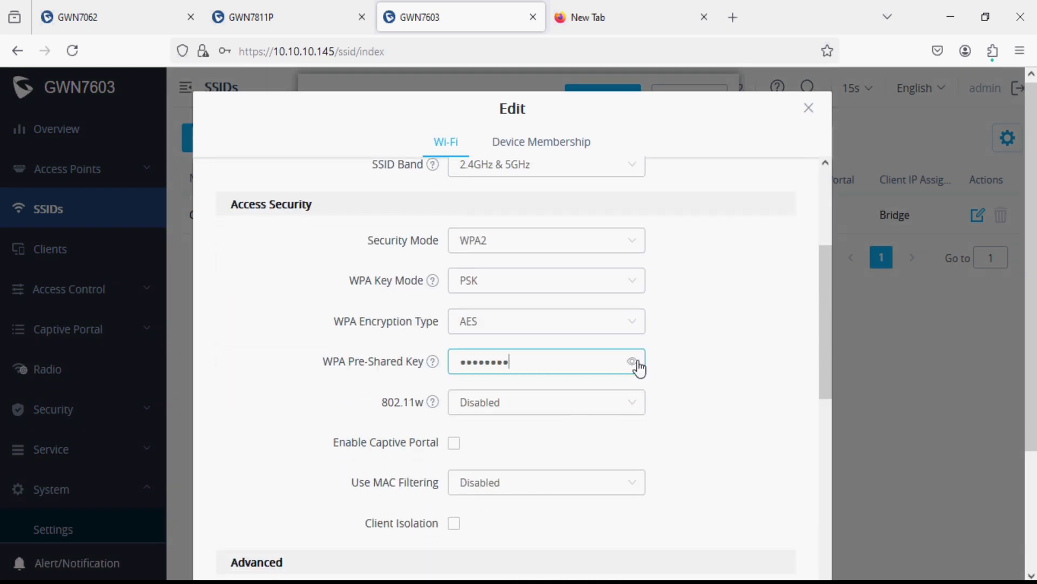
{"action": "left_click", "coordinate": [632, 361]}
{"action": "left_click", "coordinate": [637, 361]}
{"action": "scroll", "coordinate": [667, 416], "scroll_direction": "down", "scroll_amount": 5}
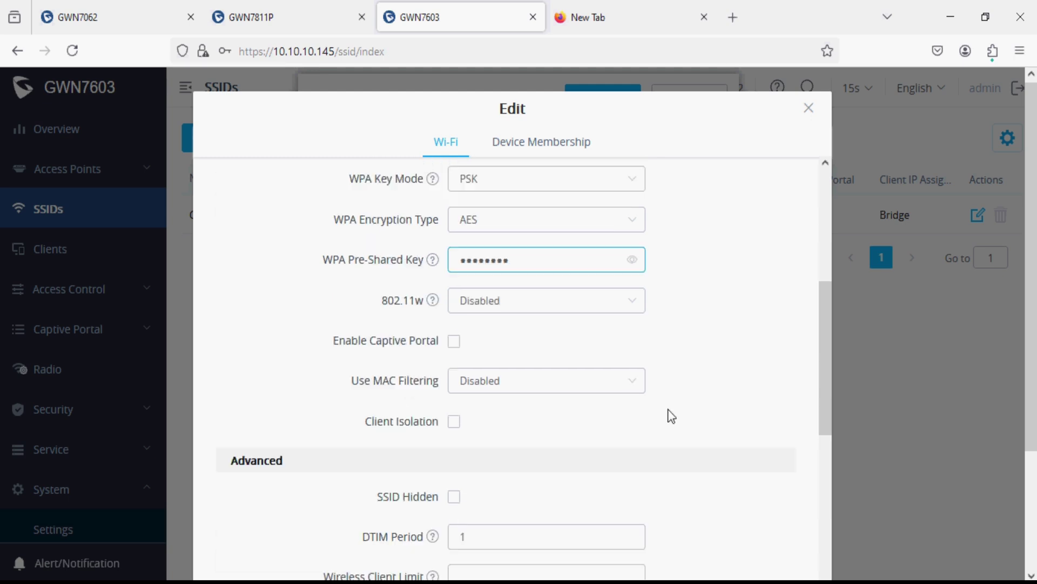
{"action": "scroll", "coordinate": [666, 410], "scroll_direction": "up", "scroll_amount": 7}
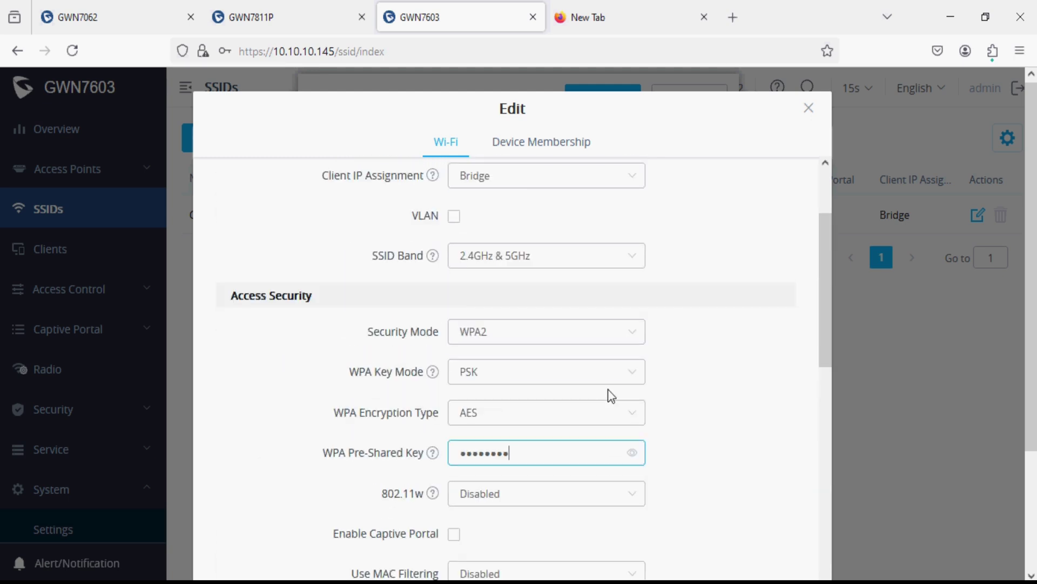
- Enable VLAN tagging on the SSID after confirming VLAN 20 is the switch's Wi-Fi users VLAN
{"action": "left_click", "coordinate": [454, 216]}
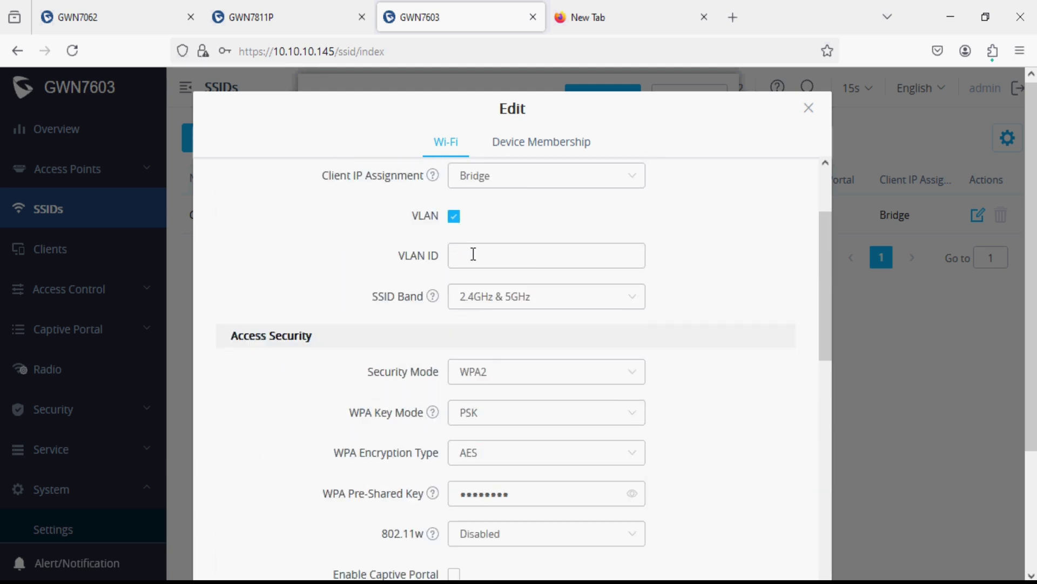
{"action": "left_click", "coordinate": [475, 256]}
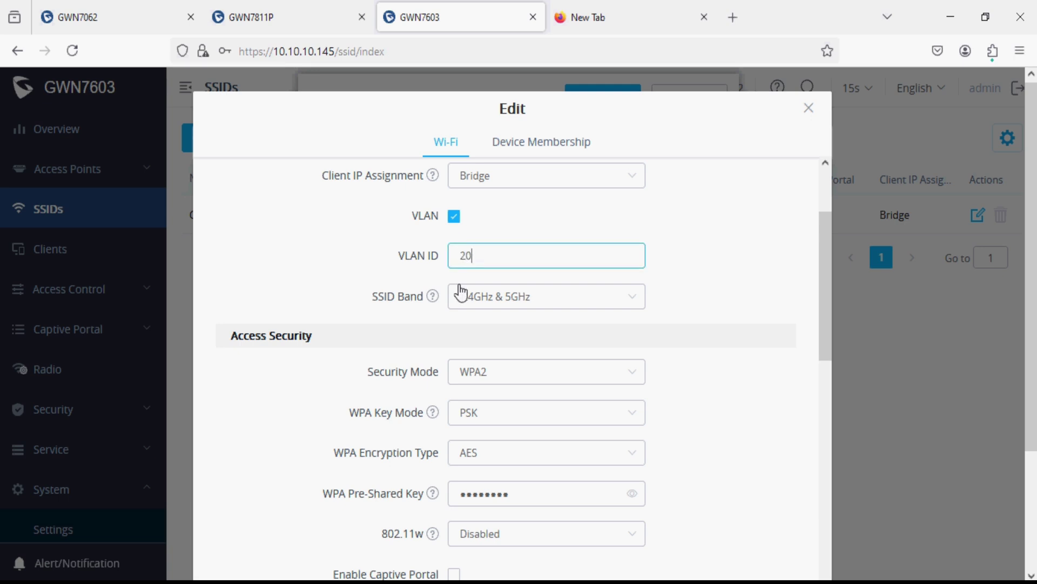
{"action": "left_click", "coordinate": [281, 21]}
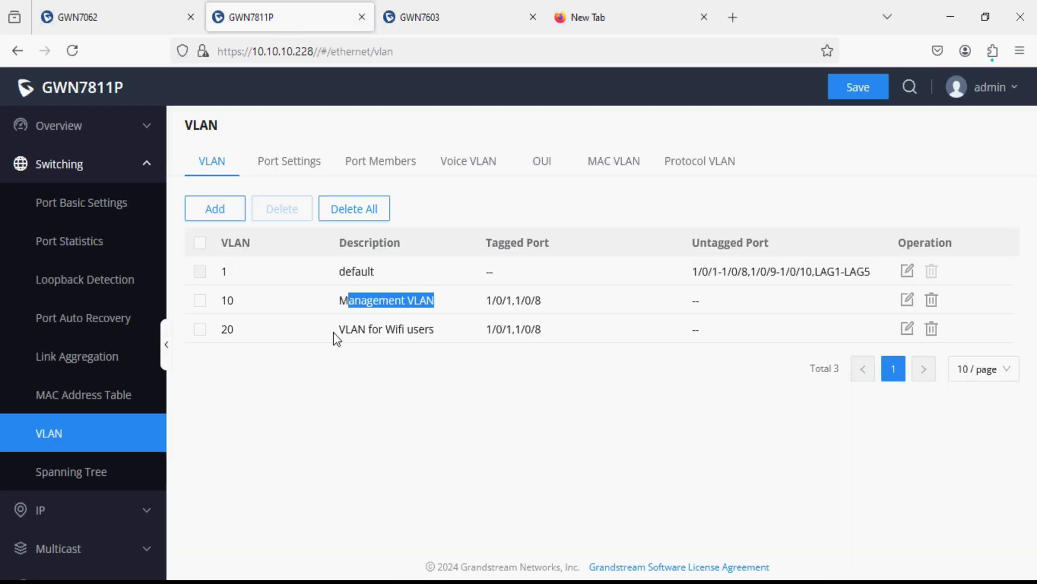
{"action": "left_click_drag", "start_coordinate": [335, 333], "coordinate": [429, 331]}
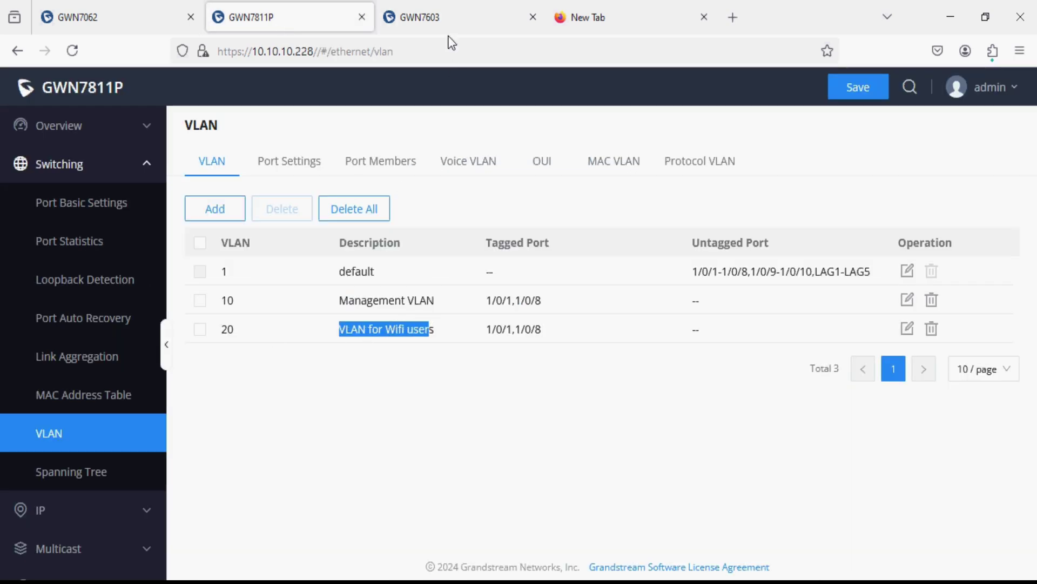
{"action": "left_click", "coordinate": [452, 19]}
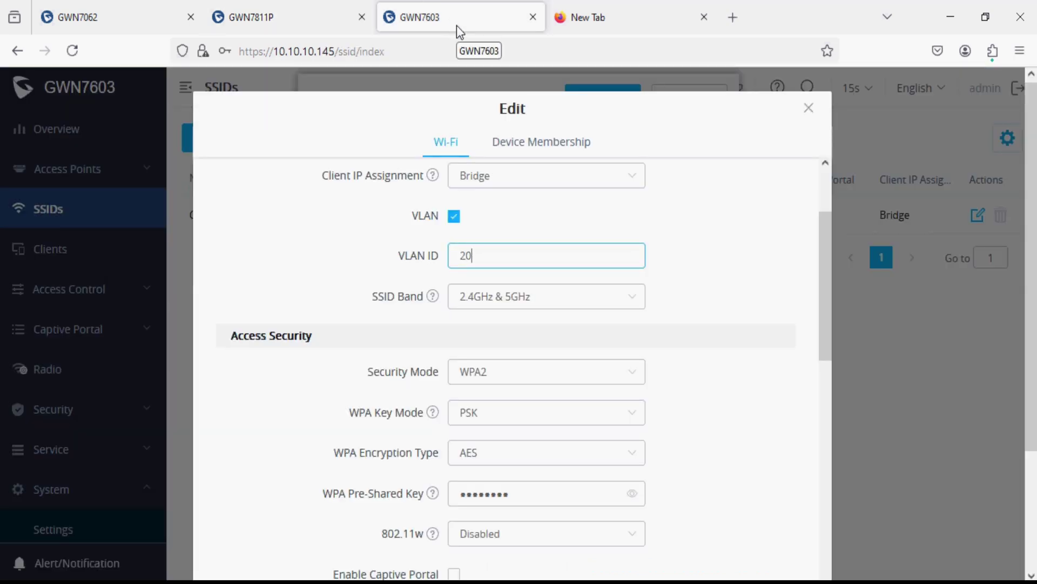
{"action": "scroll", "coordinate": [535, 303], "scroll_direction": "down", "scroll_amount": 10}
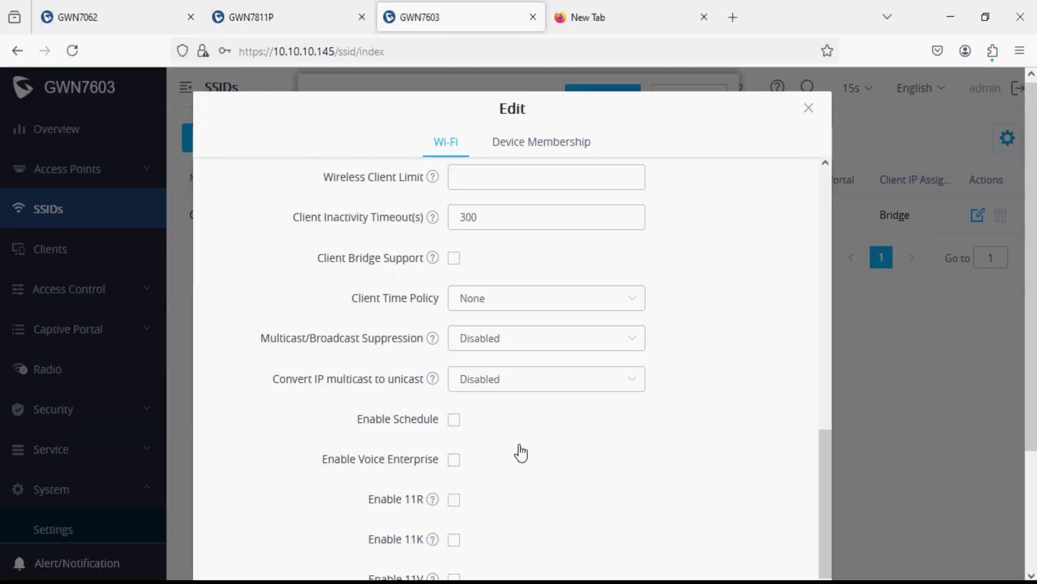
{"action": "scroll", "coordinate": [520, 453], "scroll_direction": "down", "scroll_amount": 5}
{"action": "left_click", "coordinate": [487, 511]}
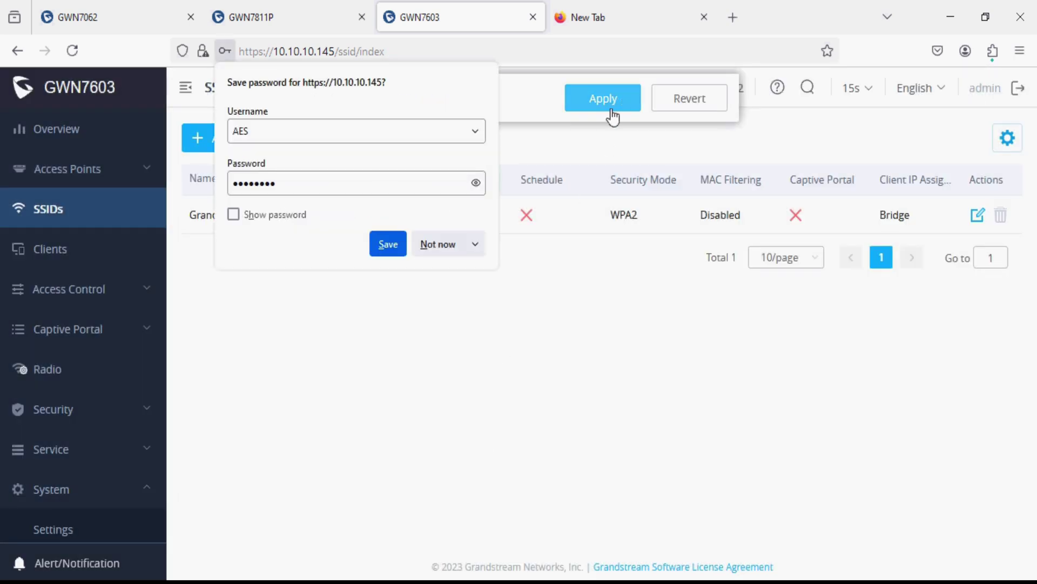
{"action": "left_click", "coordinate": [442, 246]}
{"action": "left_click", "coordinate": [604, 98]}
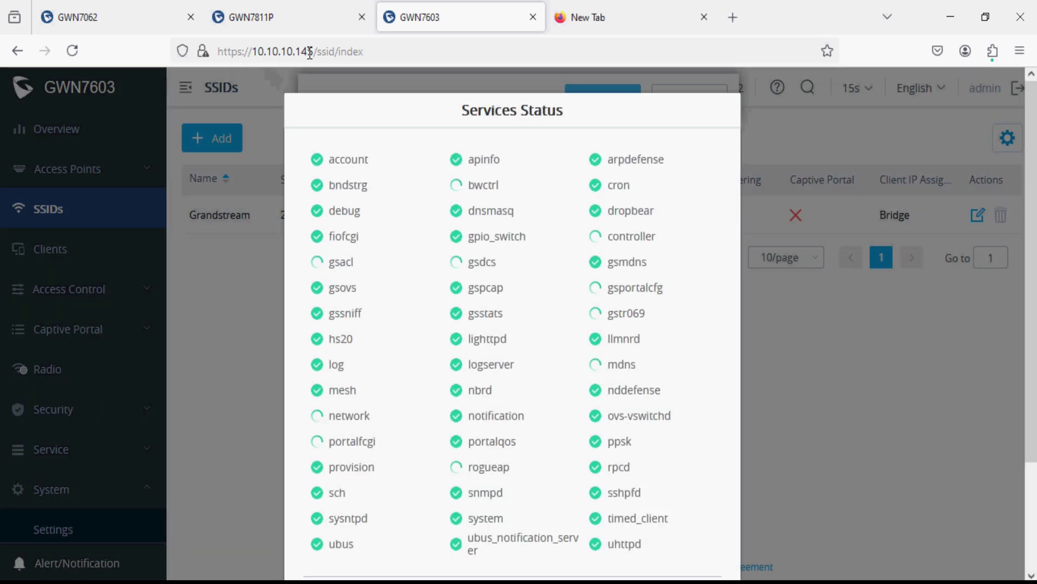
{"action": "left_click", "coordinate": [164, 15]}
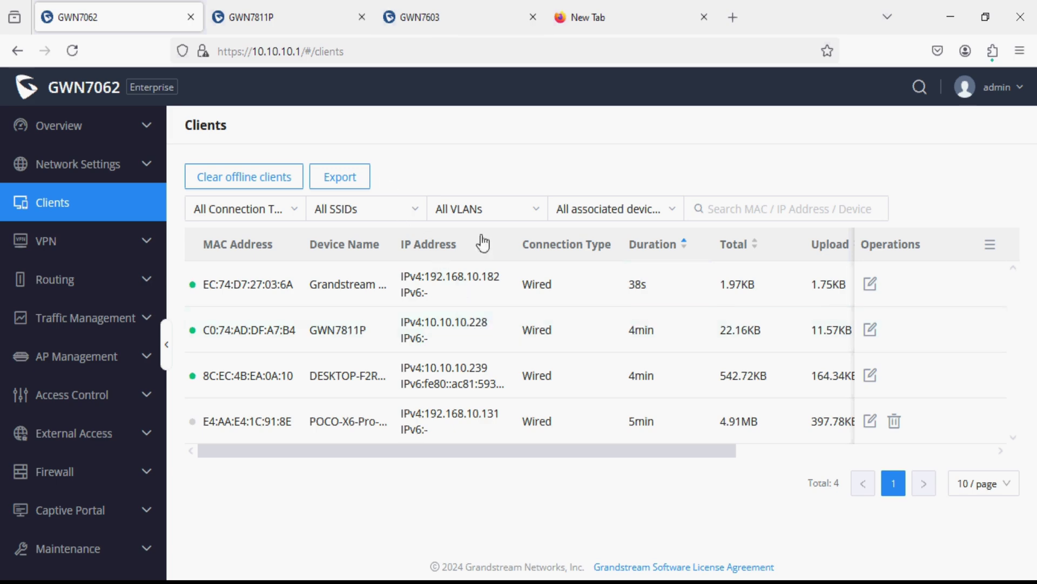
{"action": "left_click", "coordinate": [460, 20]}
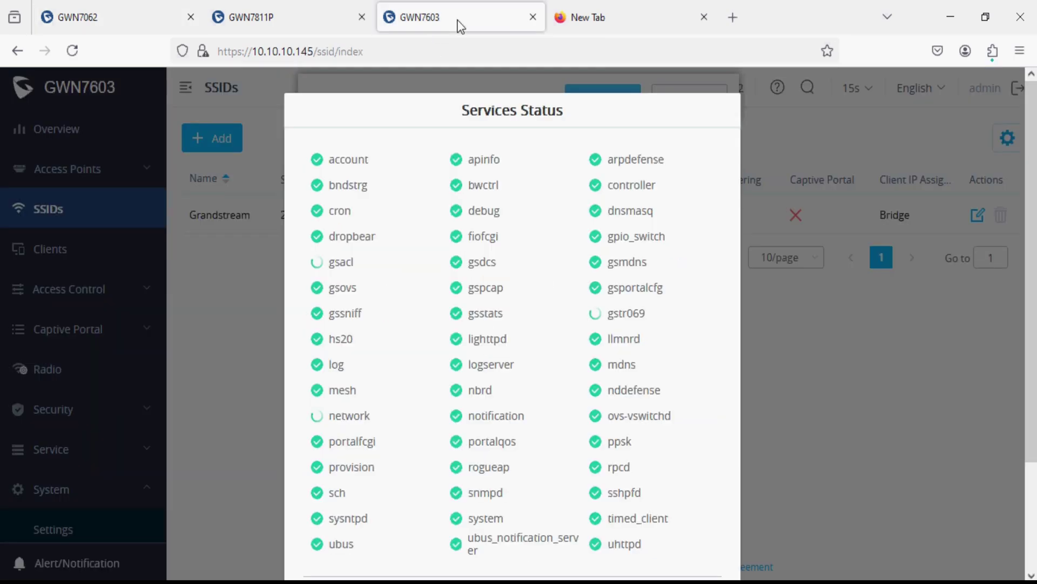
- Load the access point at 192.168.10.182, accepting the certificate warning
{"action": "left_click", "coordinate": [326, 47]}
{"action": "type", "text": "192."}
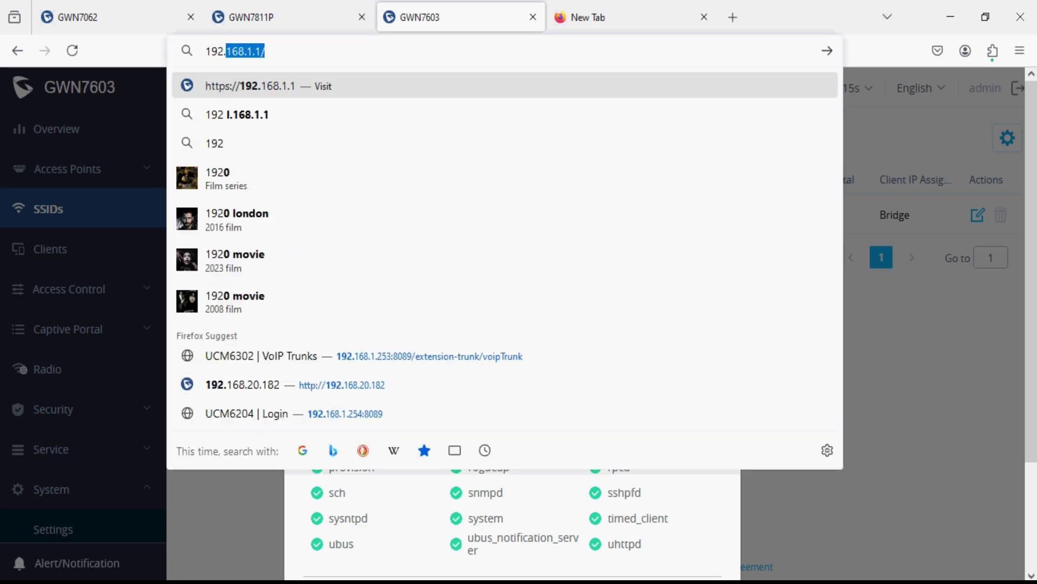
{"action": "type", "text": "168.10.182"}
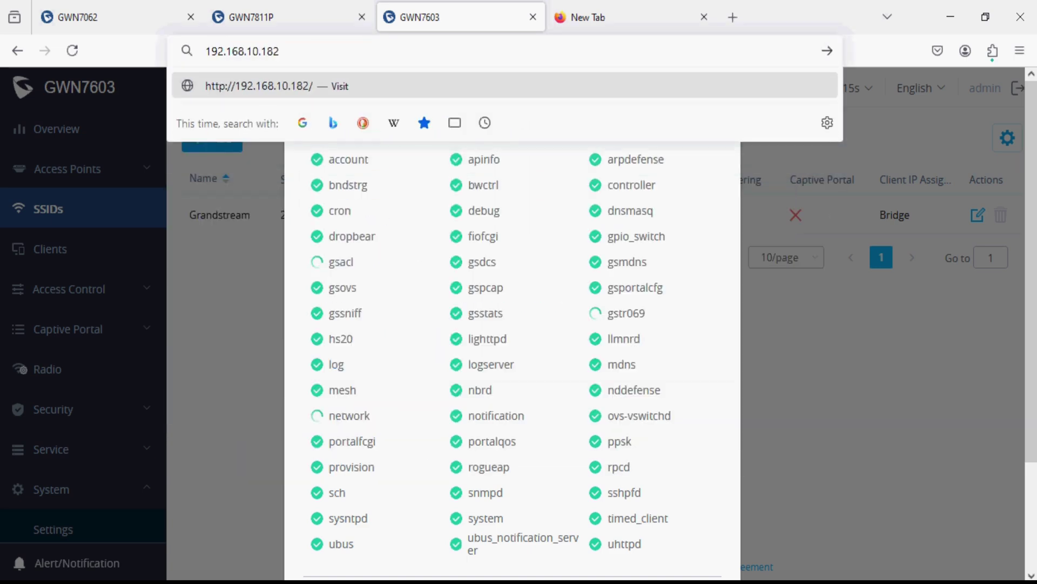
{"action": "key", "text": "Return"}
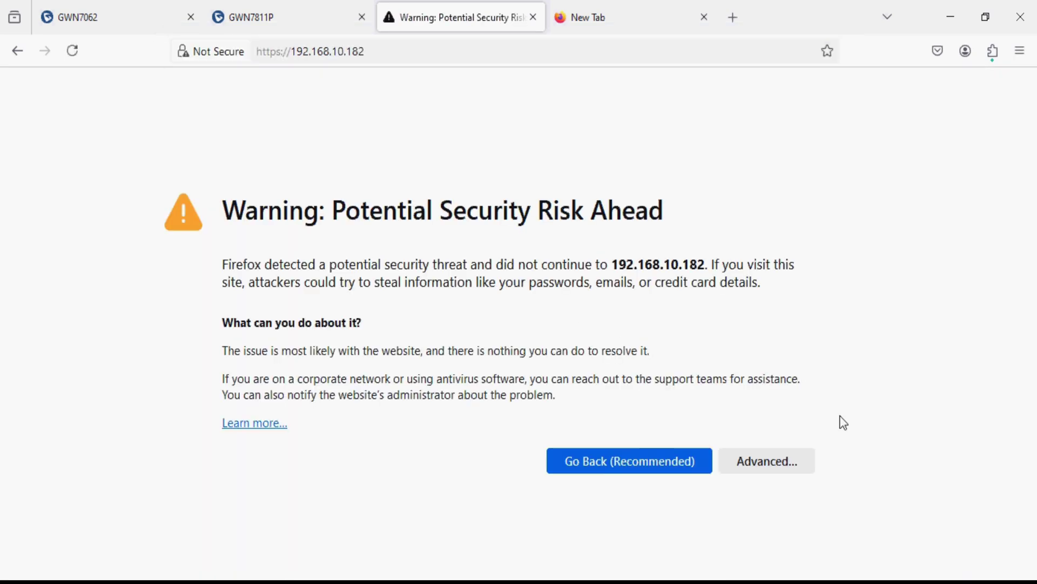
{"action": "left_click", "coordinate": [768, 464]}
{"action": "left_click", "coordinate": [730, 536]}
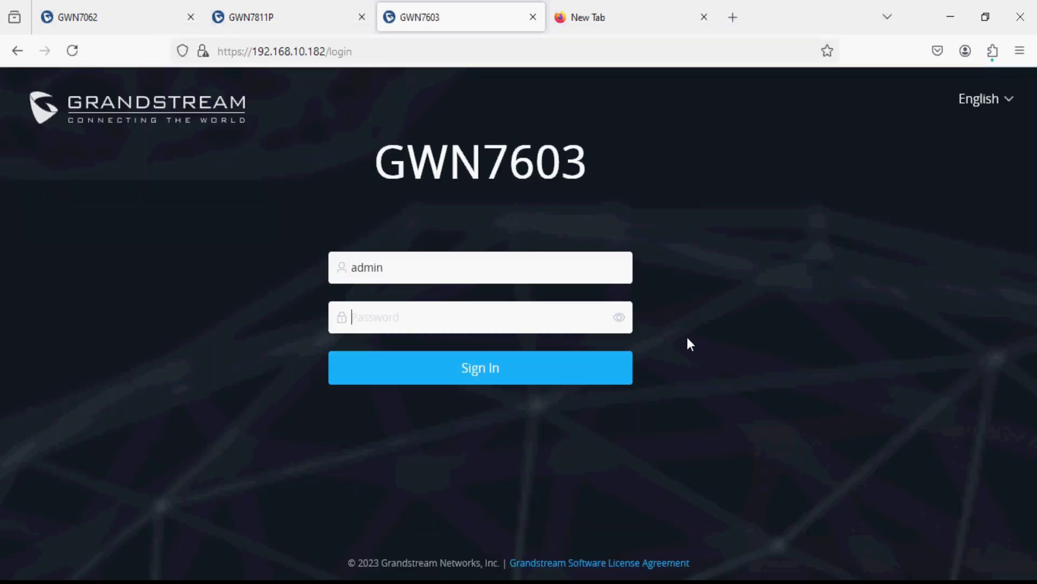
- Sign in with the account password and decline saving it
{"action": "key", "text": "ctrl+a"}
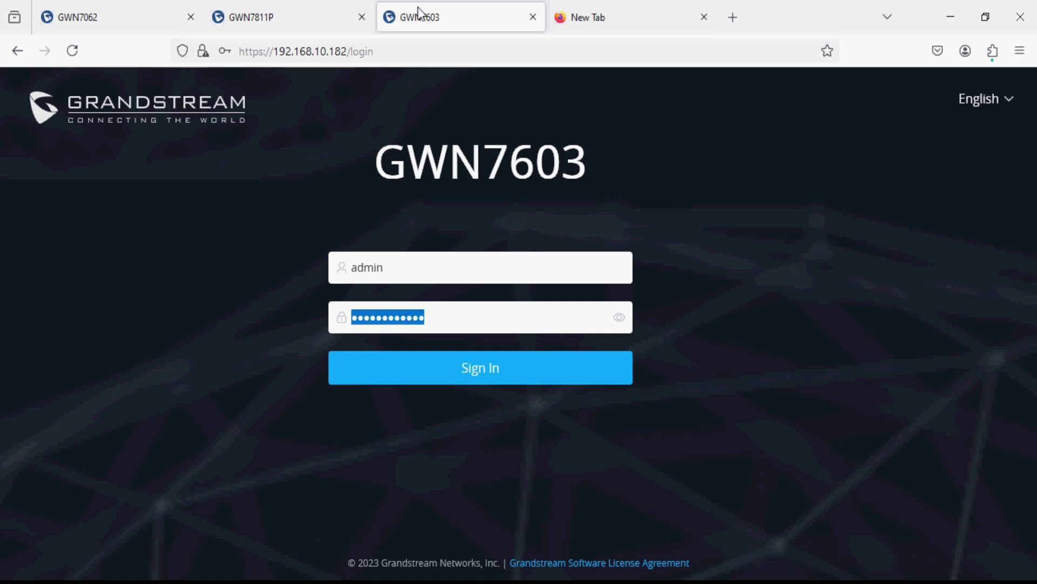
{"action": "key", "text": "ctrl+v"}
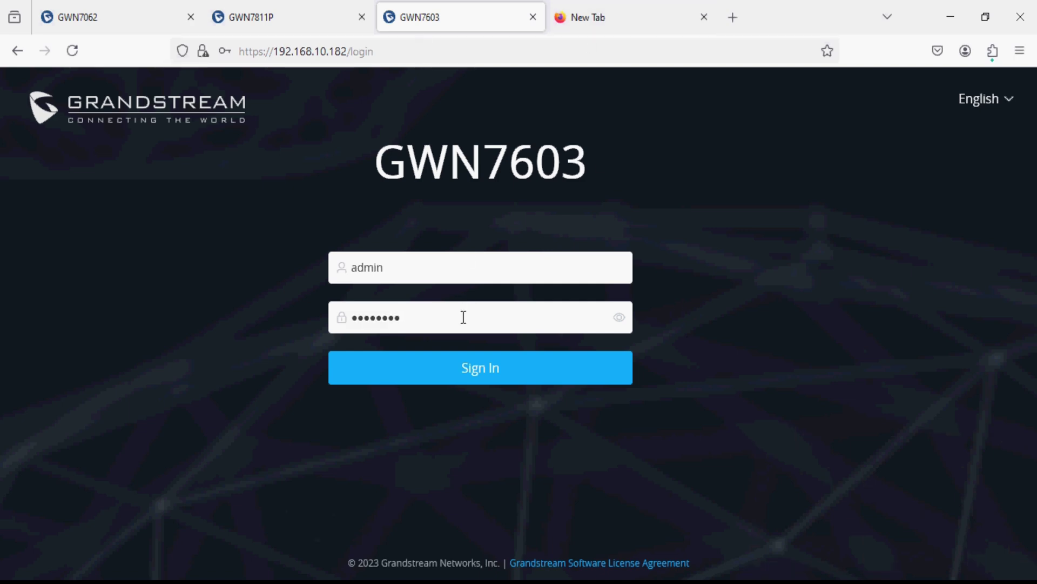
{"action": "left_click", "coordinate": [459, 369]}
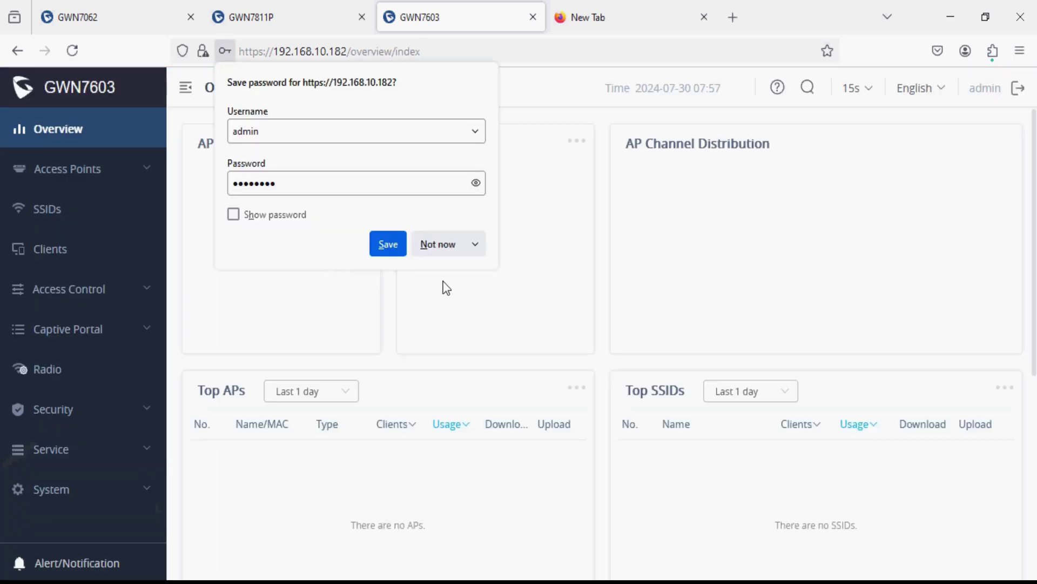
{"action": "left_click", "coordinate": [436, 244]}
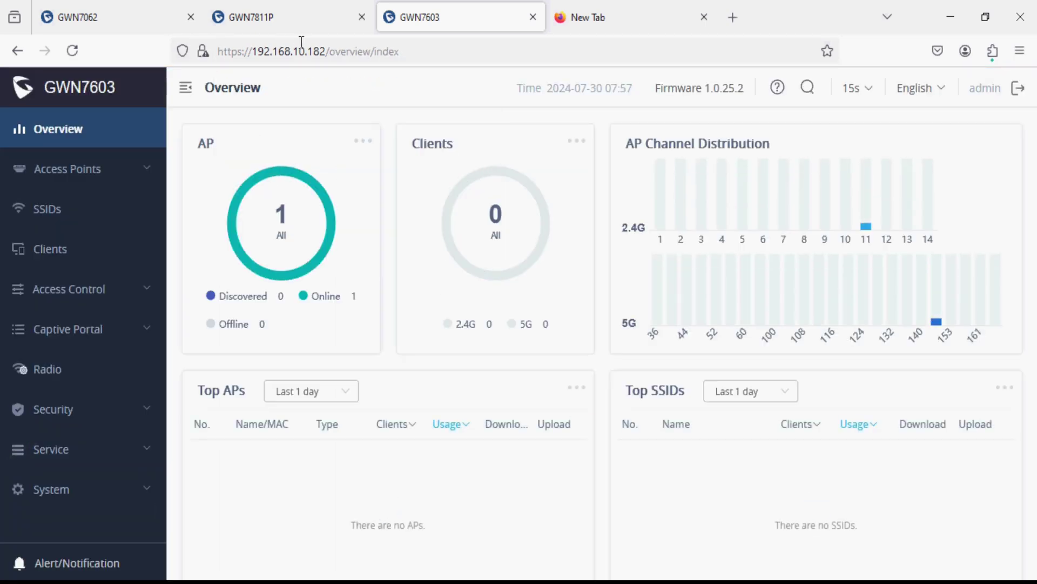
- Open the GWN7603 Clients page to see connected wireless devices
{"action": "left_click", "coordinate": [104, 260]}
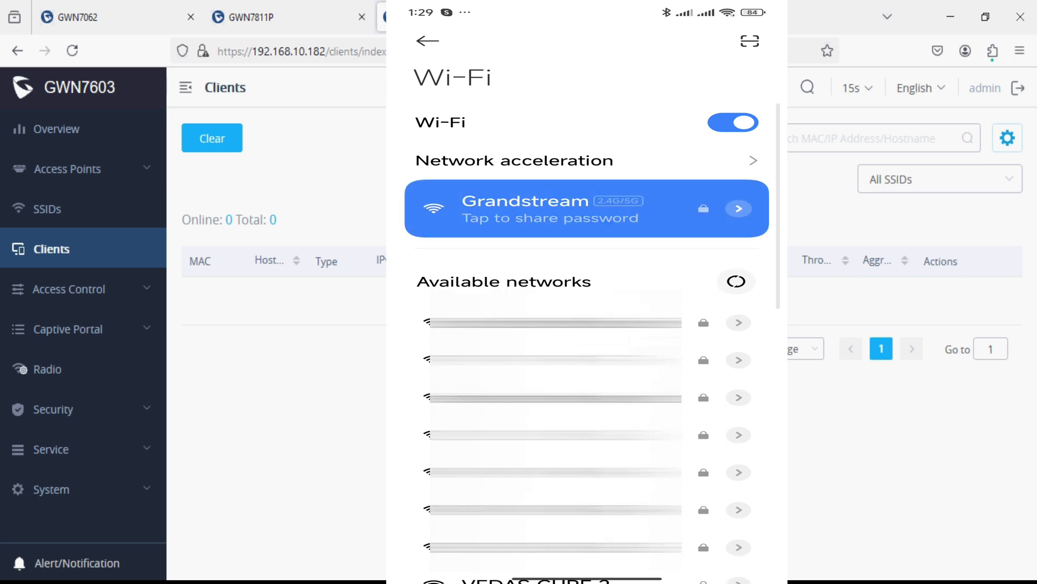
- Verify the phone's Grandstream connection shows IP 192.168.20.136, then view the router's client list
{"action": "left_click", "coordinate": [738, 208]}
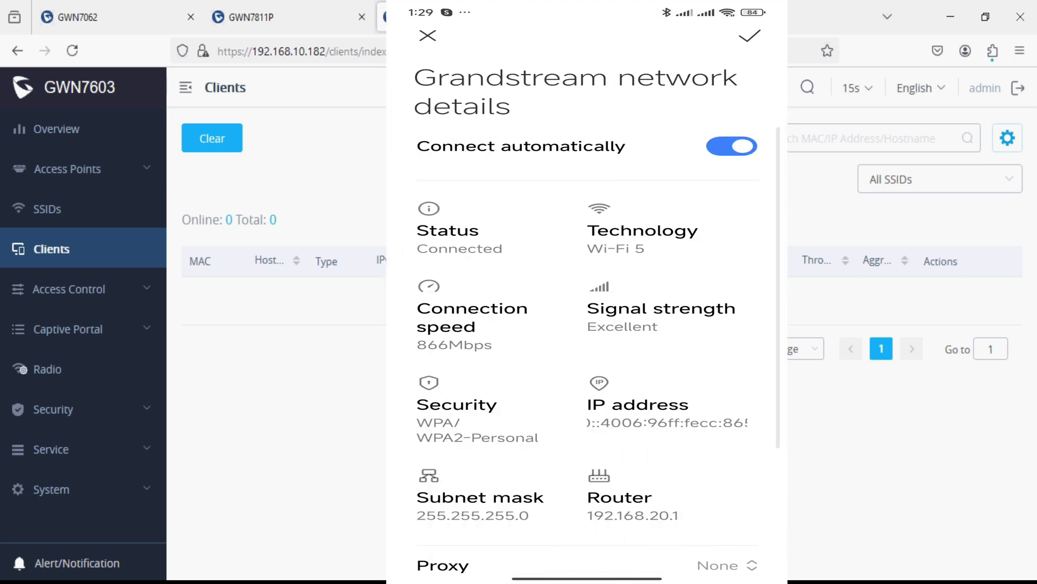
{"action": "scroll", "coordinate": [587, 324], "scroll_direction": "down", "scroll_amount": 3}
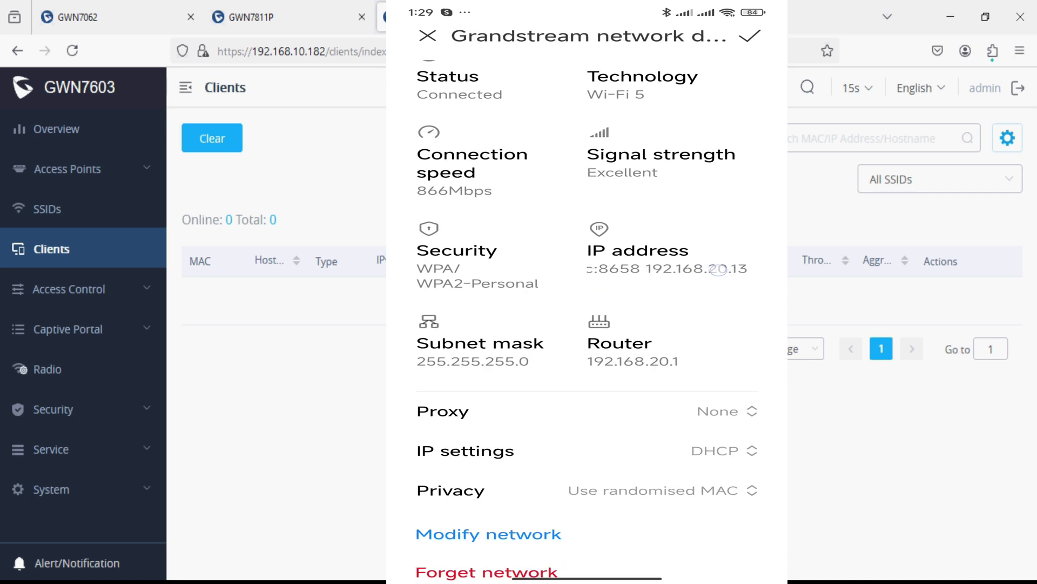
{"action": "scroll", "coordinate": [587, 324], "scroll_direction": "up", "scroll_amount": 1}
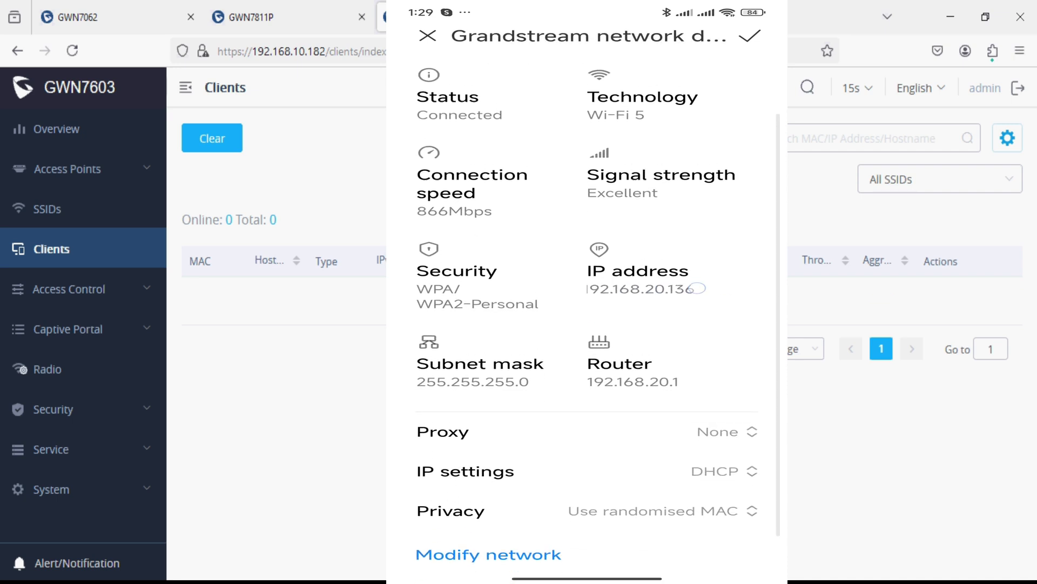
{"action": "scroll", "coordinate": [587, 325], "scroll_direction": "up", "scroll_amount": 2}
{"action": "scroll", "coordinate": [587, 324], "scroll_direction": "down", "scroll_amount": 1}
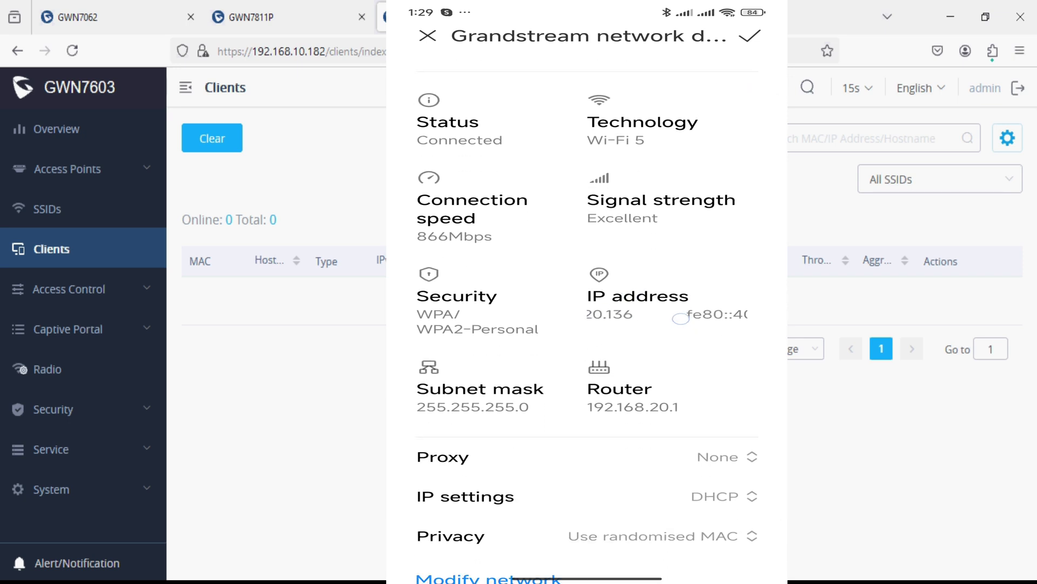
{"action": "left_click_drag", "start_coordinate": [637, 406], "coordinate": [617, 409]}
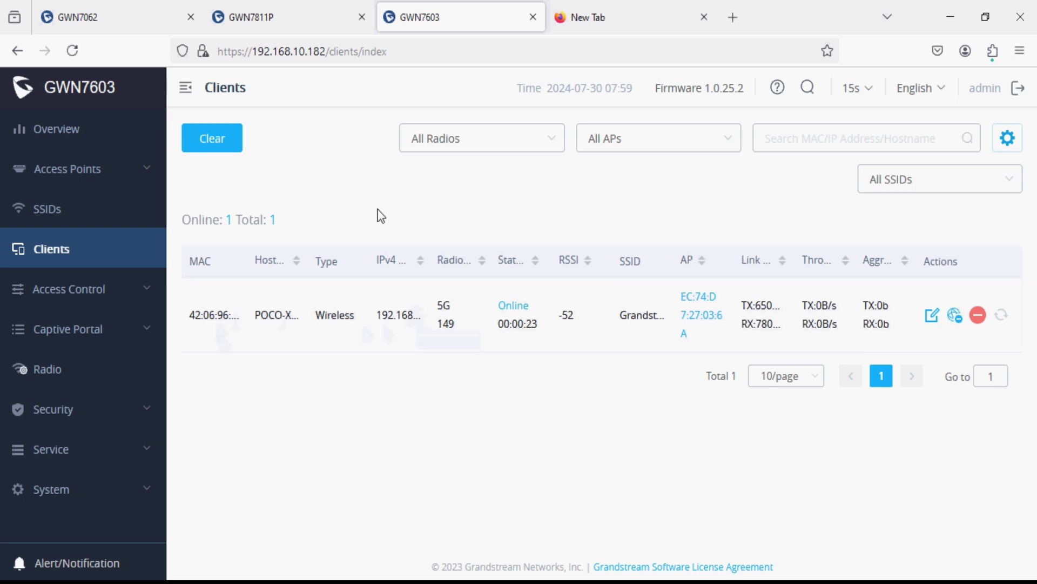
{"action": "left_click", "coordinate": [128, 19]}
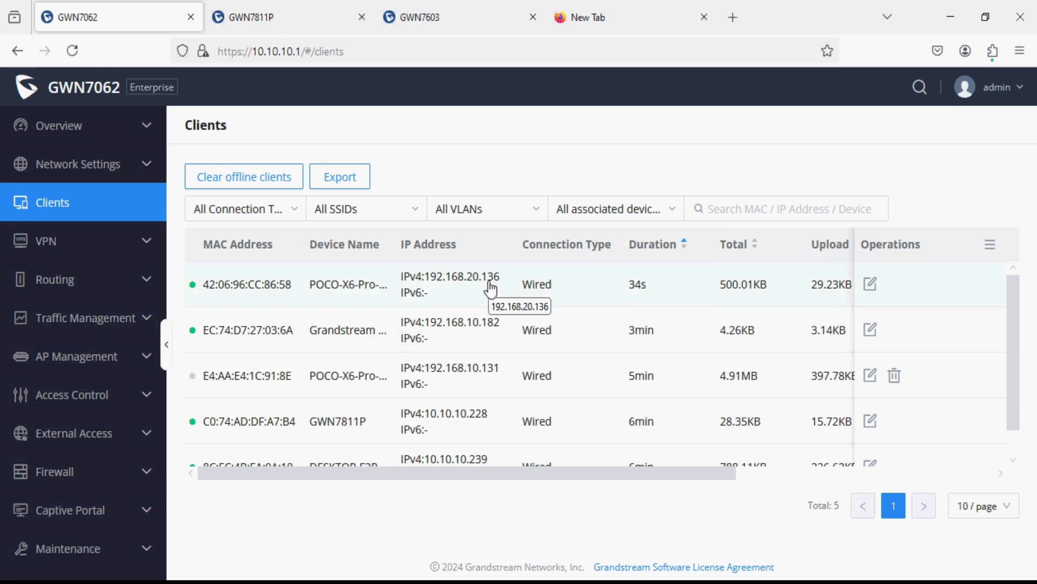
{"action": "left_click_drag", "start_coordinate": [466, 323], "coordinate": [477, 326]}
{"action": "left_click", "coordinate": [477, 331]}
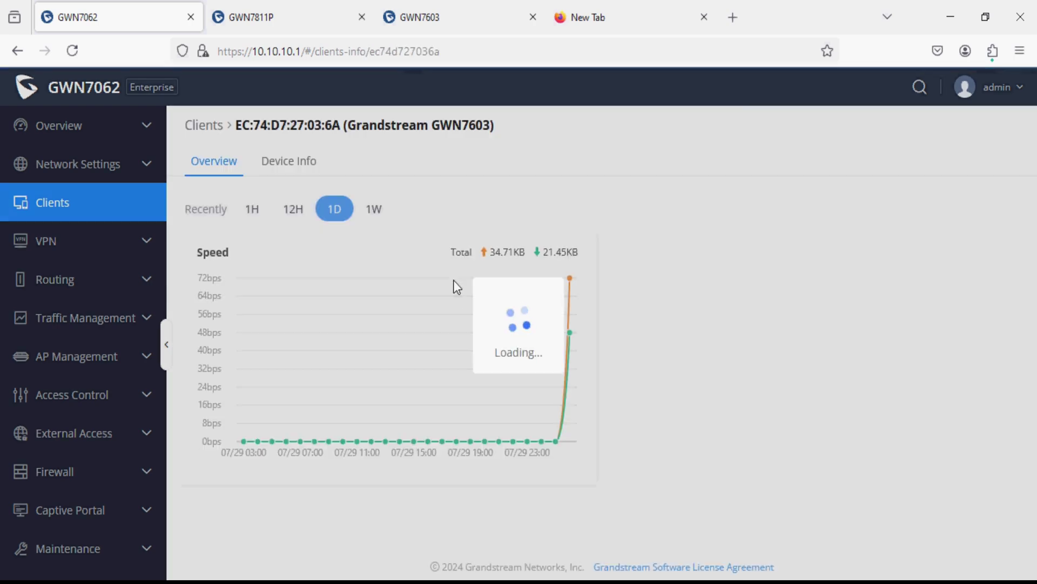
{"action": "left_click", "coordinate": [289, 161]}
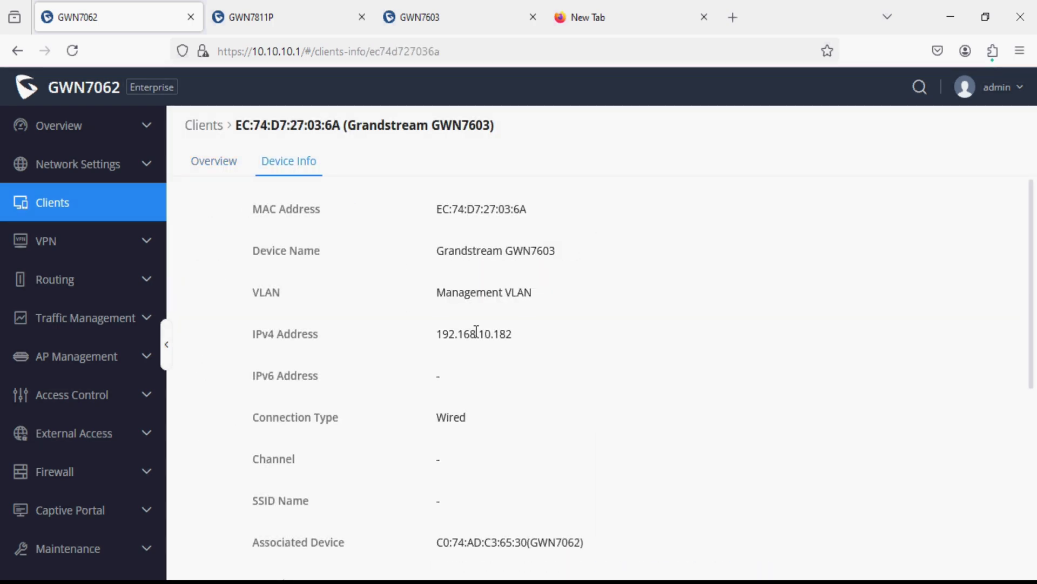
{"action": "left_click_drag", "start_coordinate": [545, 295], "coordinate": [427, 298]}
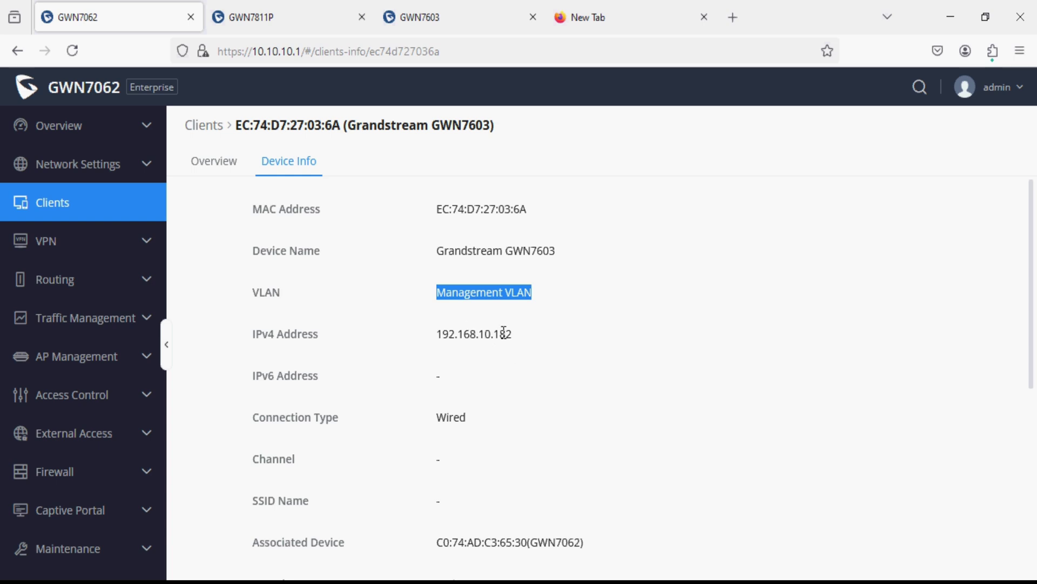
{"action": "left_click", "coordinate": [111, 210]}
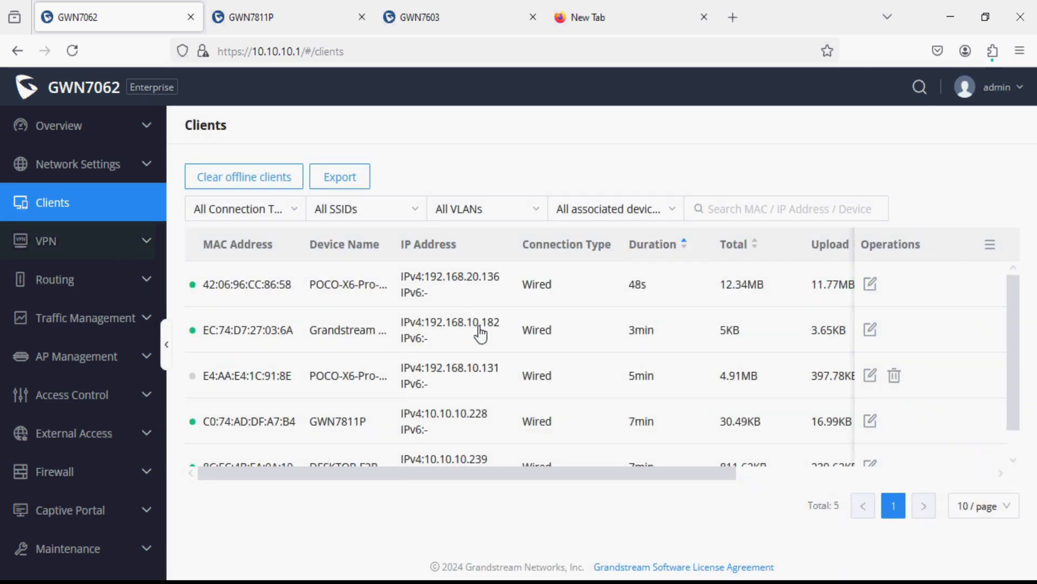
{"action": "left_click", "coordinate": [446, 285]}
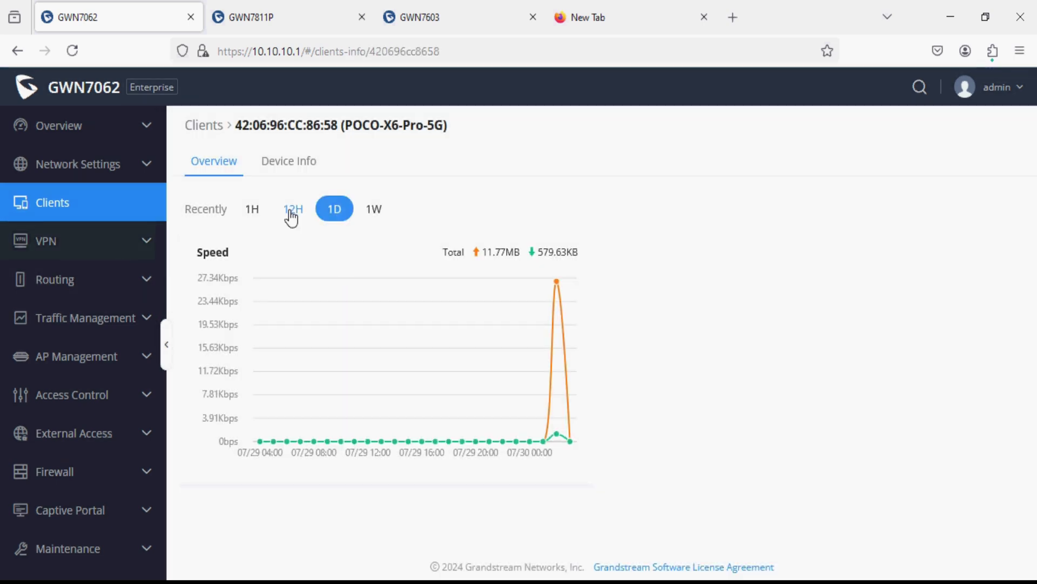
{"action": "left_click", "coordinate": [291, 162]}
{"action": "left_click_drag", "start_coordinate": [539, 302], "coordinate": [421, 300]}
{"action": "left_click_drag", "start_coordinate": [529, 334], "coordinate": [442, 334]}
{"action": "left_click", "coordinate": [88, 198]}
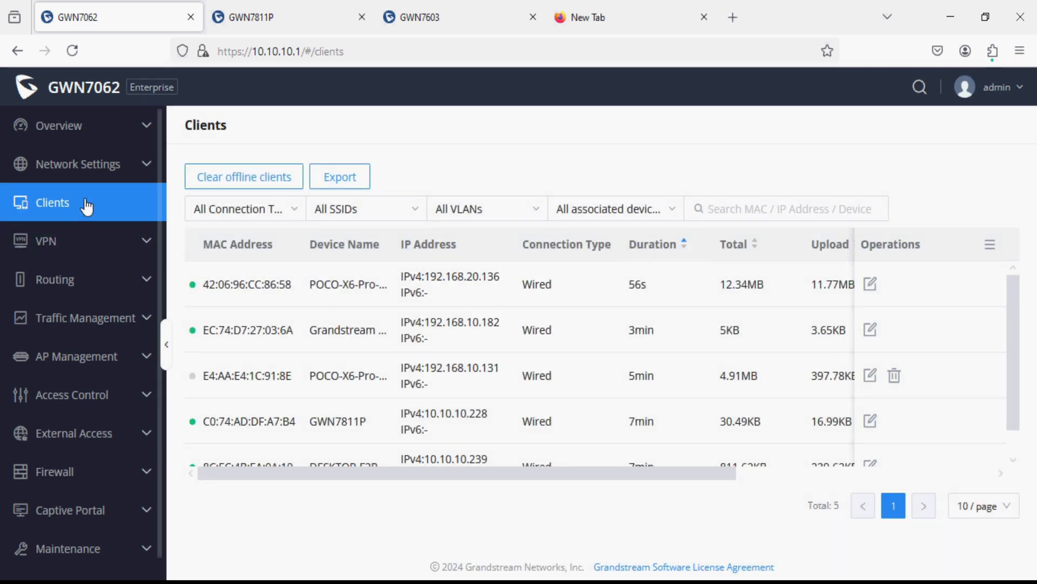